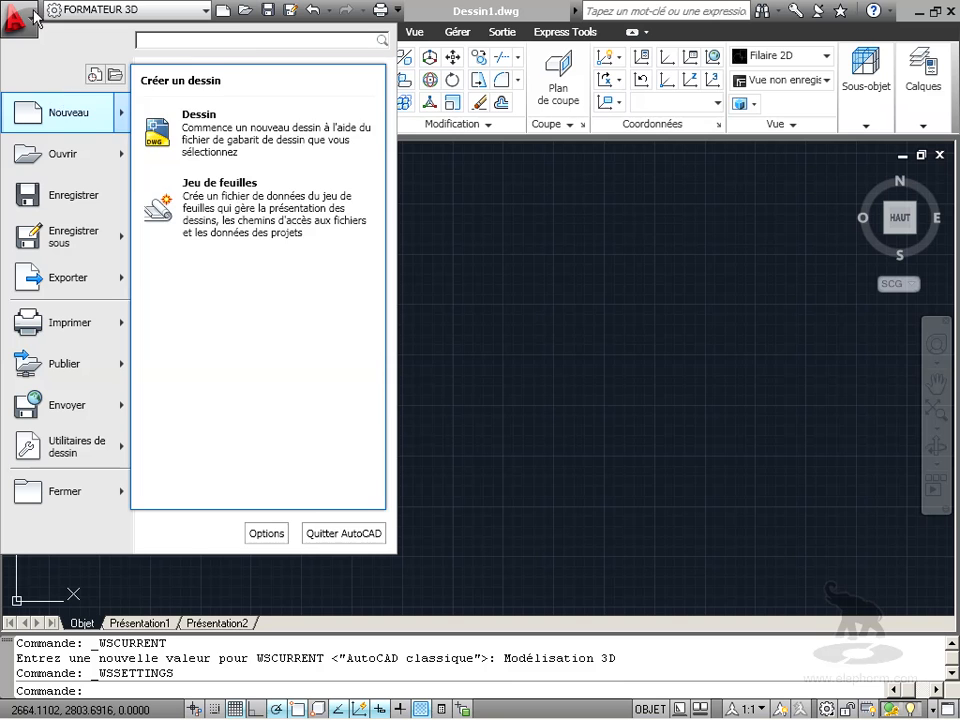
pyautogui.moveTo(48, 128)
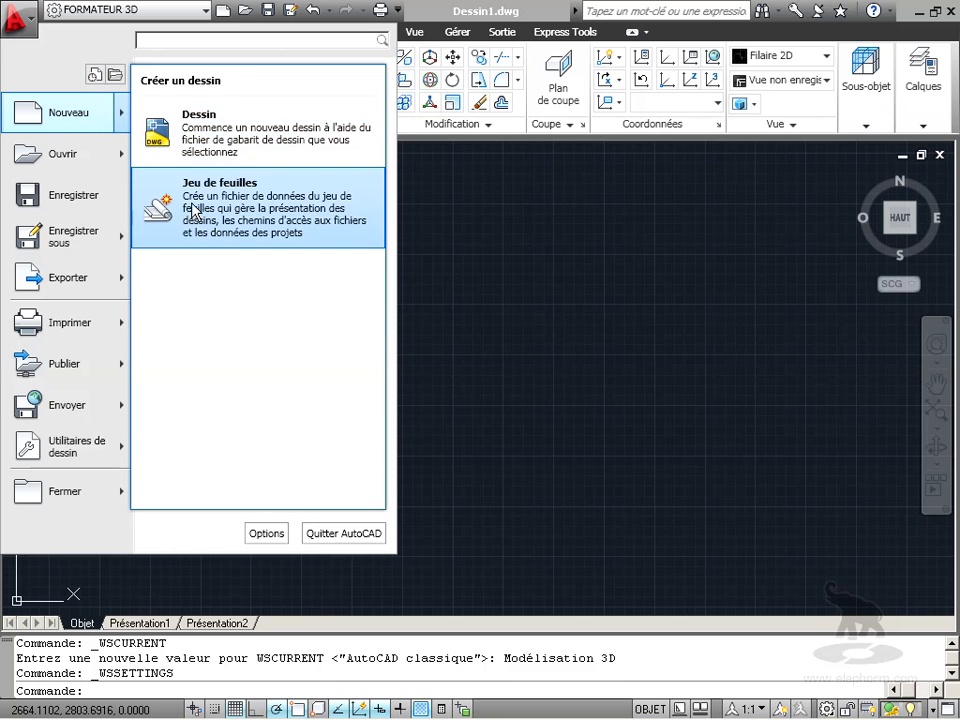
pyautogui.moveTo(62, 165)
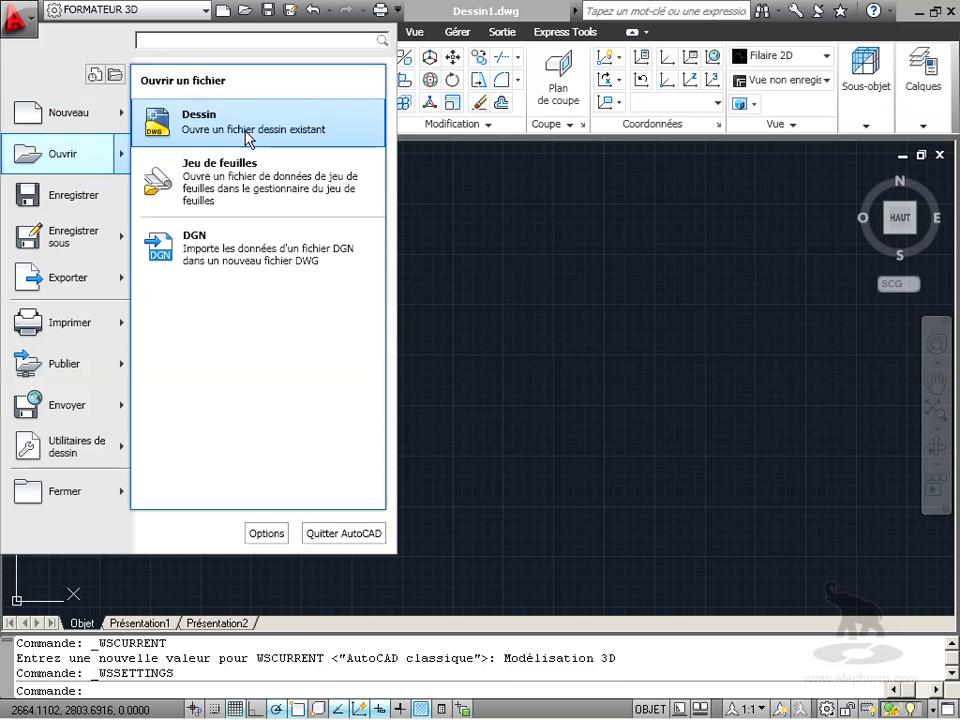
pyautogui.moveTo(62, 243)
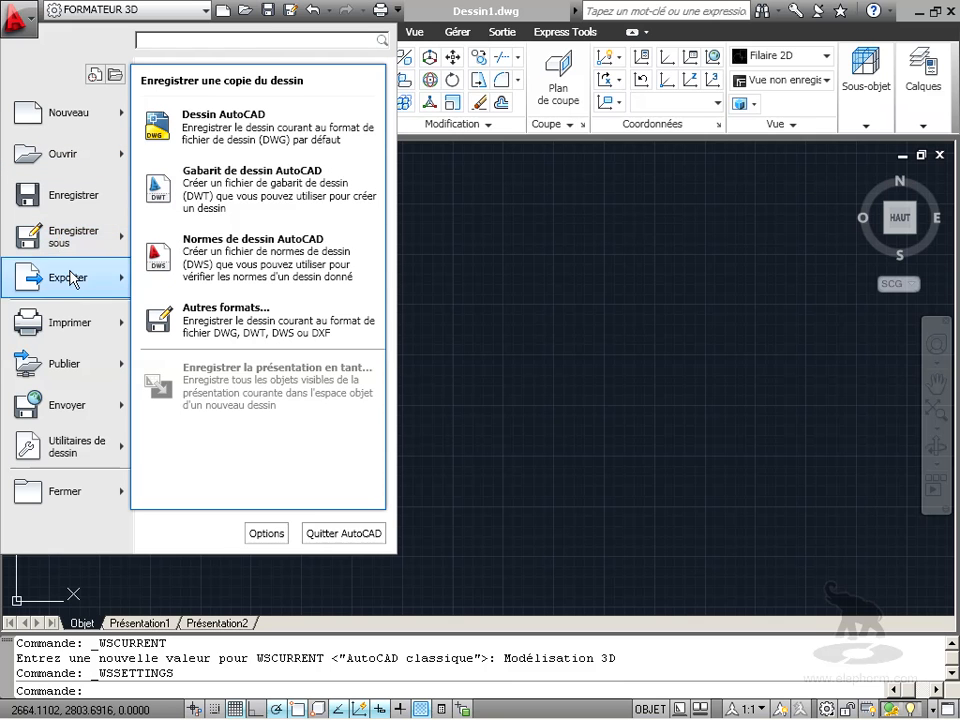
pyautogui.moveTo(80, 377)
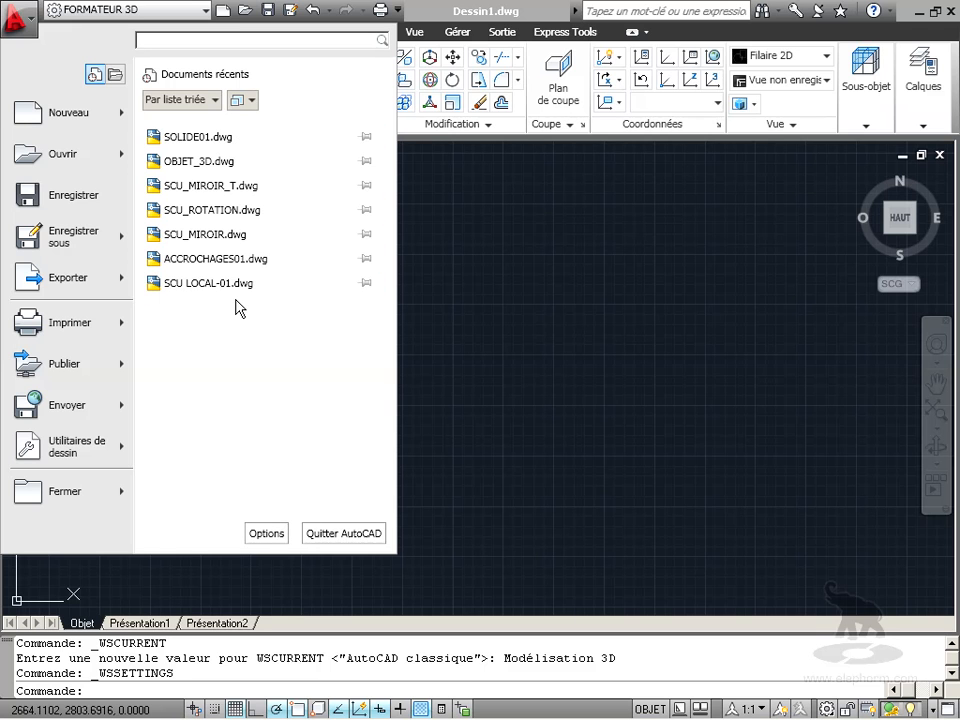
pyautogui.click(525, 281)
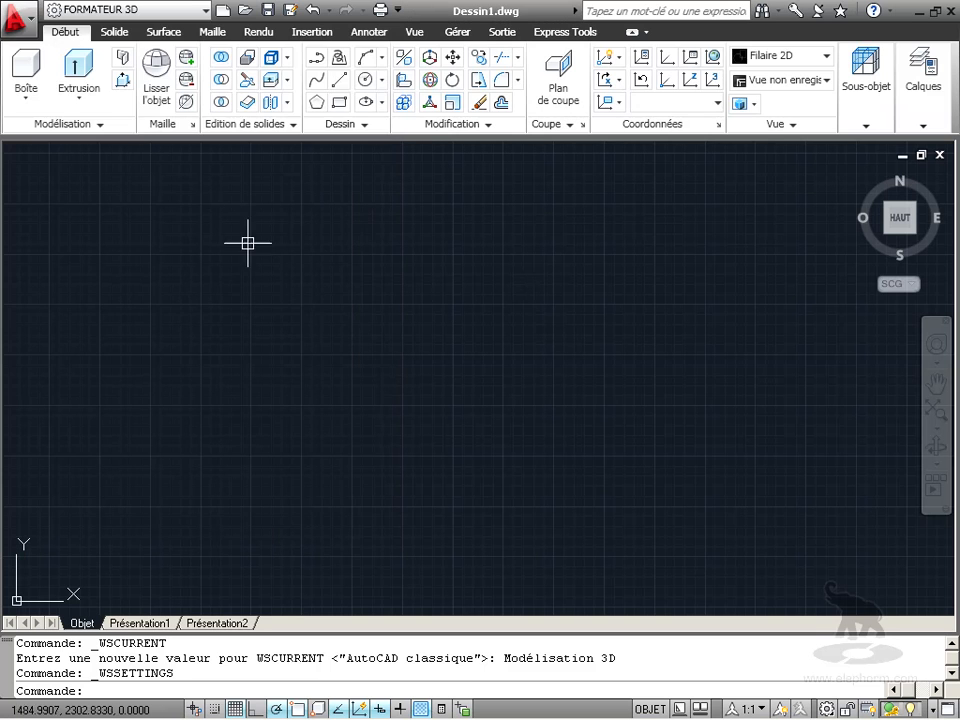
pyautogui.click(17, 17)
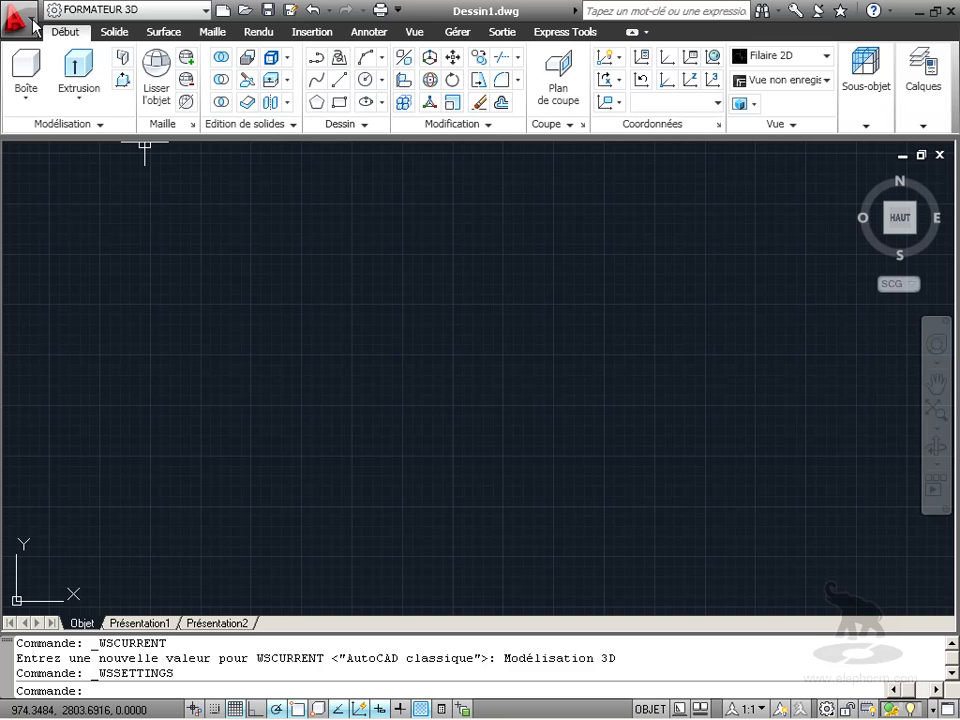
pyautogui.click(478, 224)
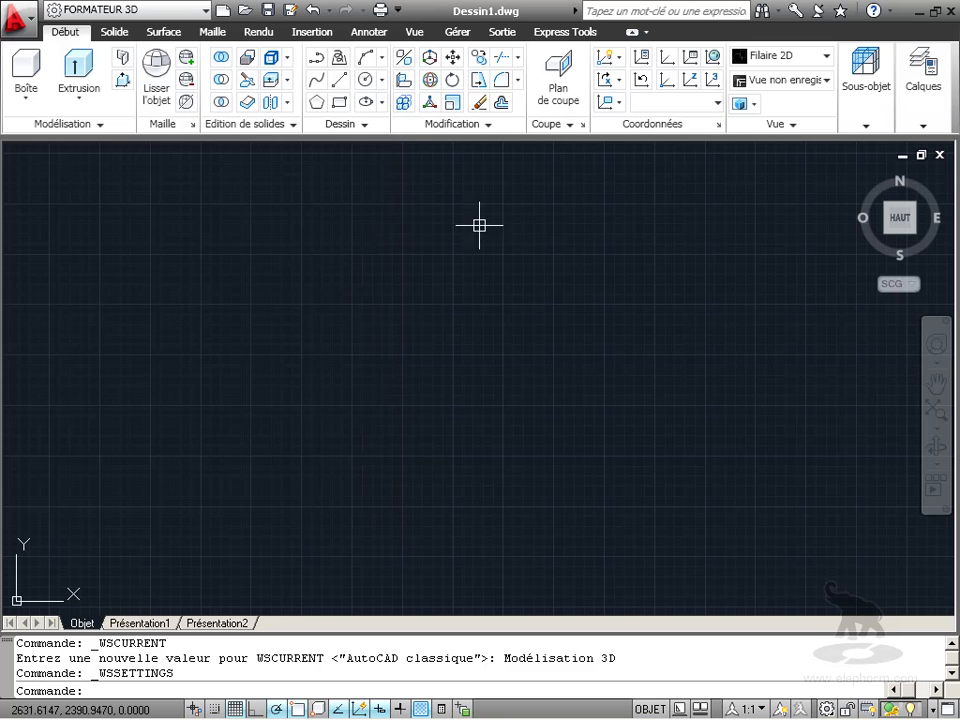
# Add Copier les propriétés and Rendu to the quick access toolbar, and display the classic menu bar.
pyautogui.click(398, 11)
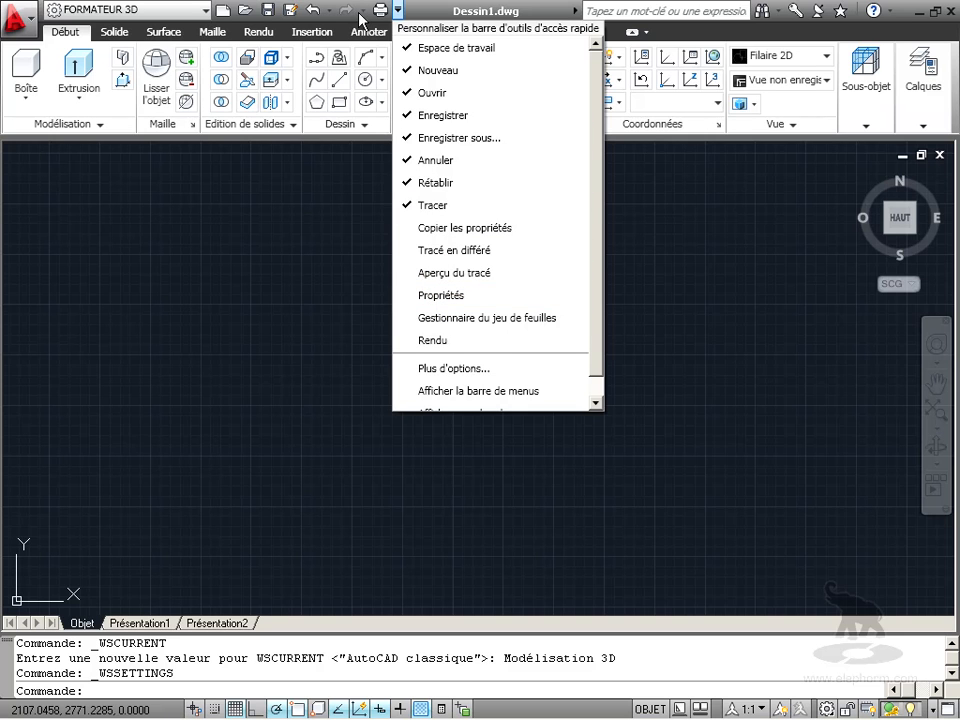
pyautogui.click(442, 230)
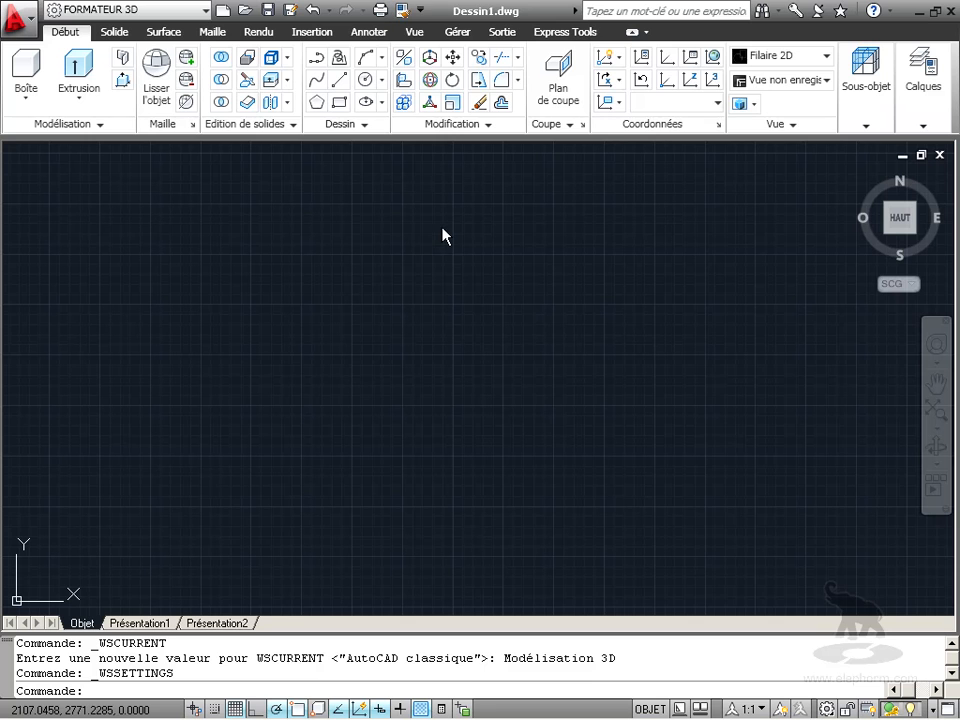
pyautogui.click(420, 10)
pyautogui.click(459, 340)
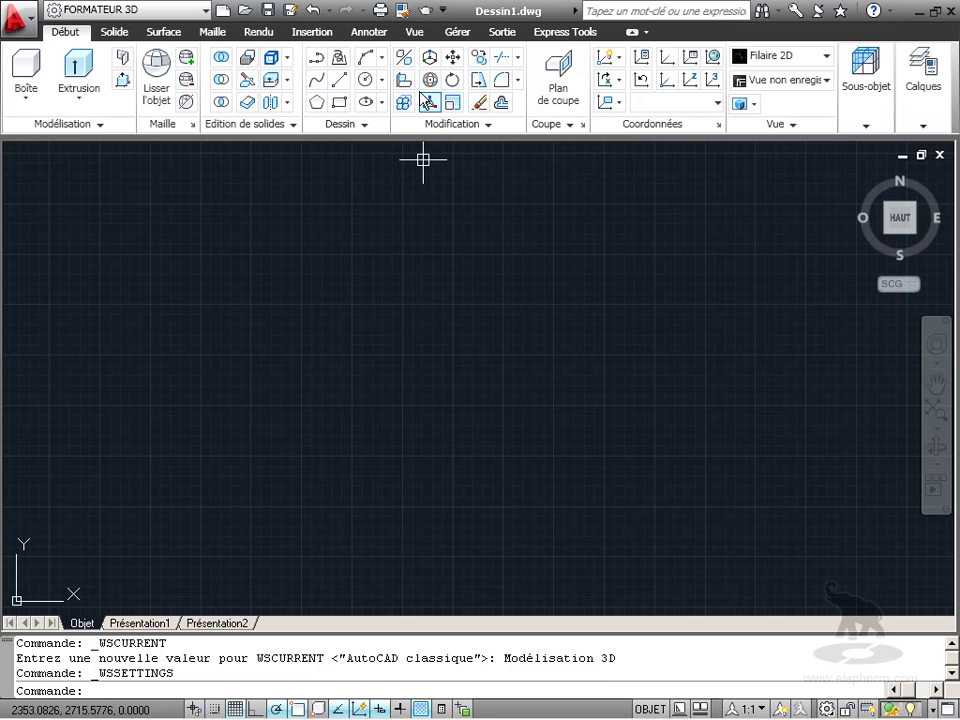
pyautogui.click(443, 10)
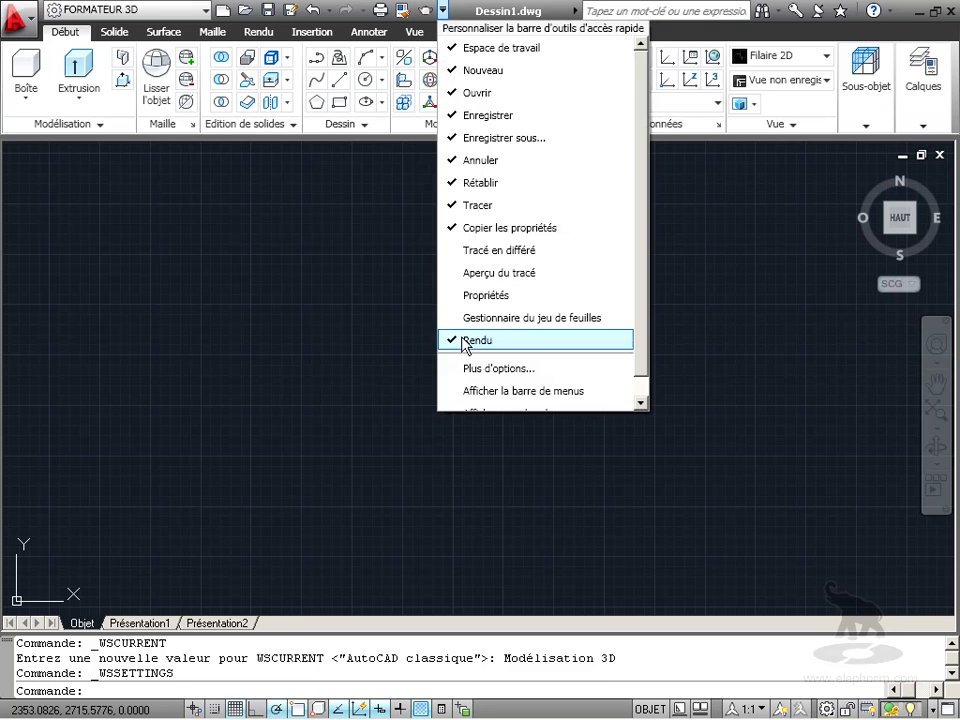
pyautogui.click(461, 391)
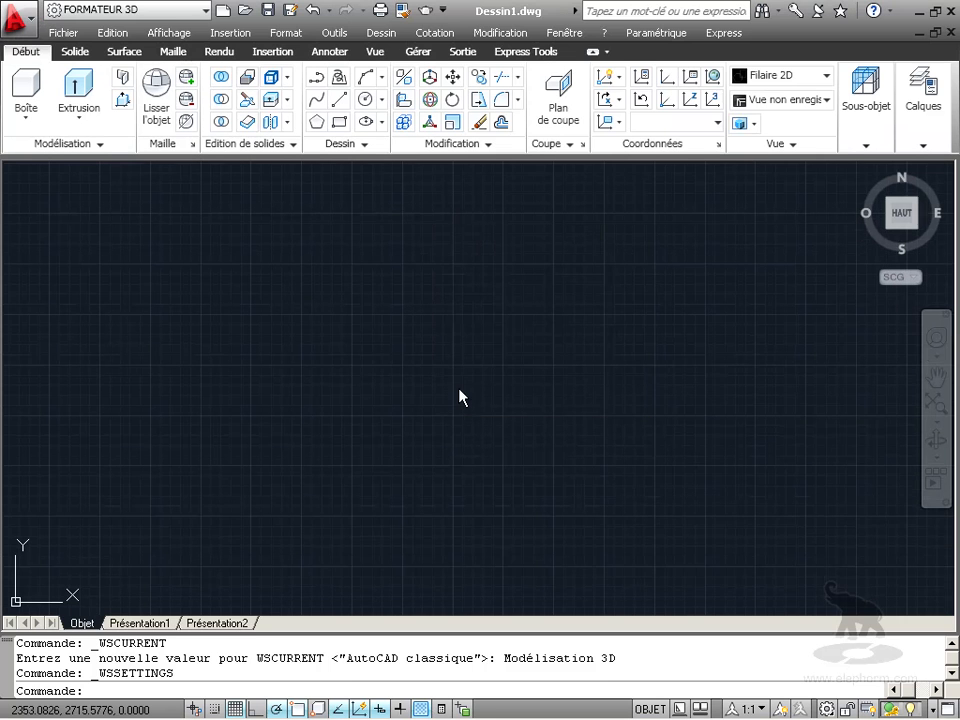
pyautogui.click(72, 38)
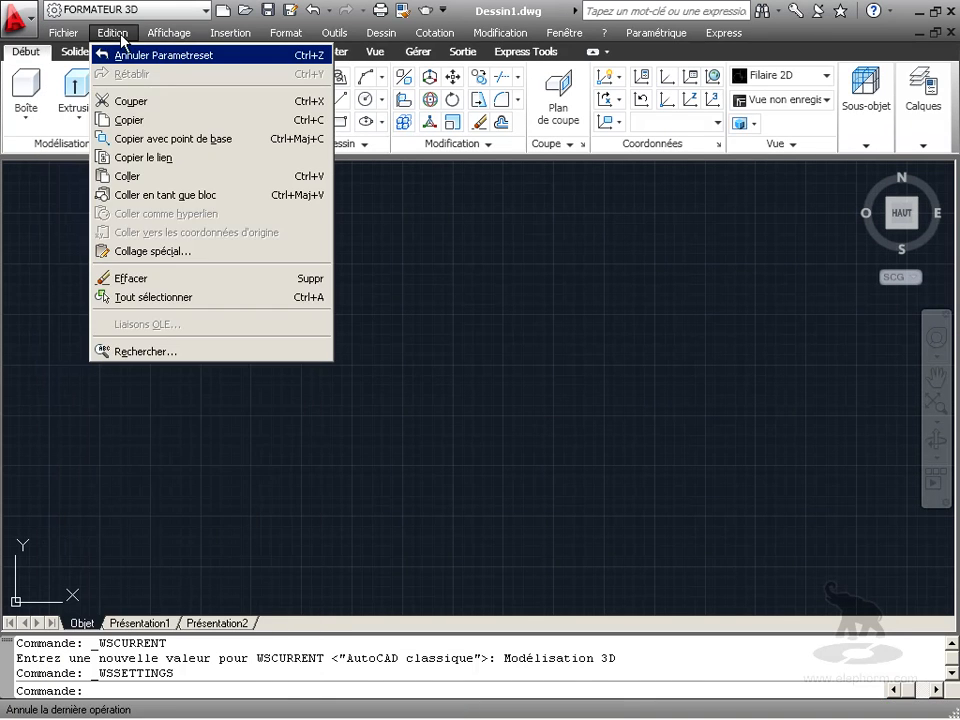
pyautogui.moveTo(168, 38)
pyautogui.moveTo(334, 38)
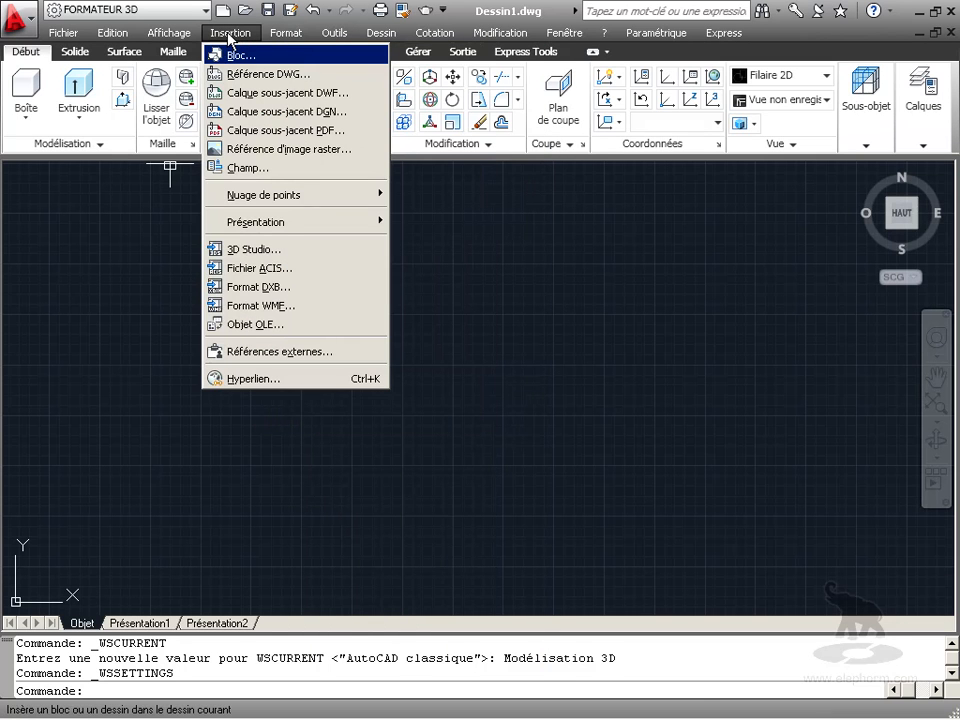
pyautogui.click(229, 36)
pyautogui.click(334, 32)
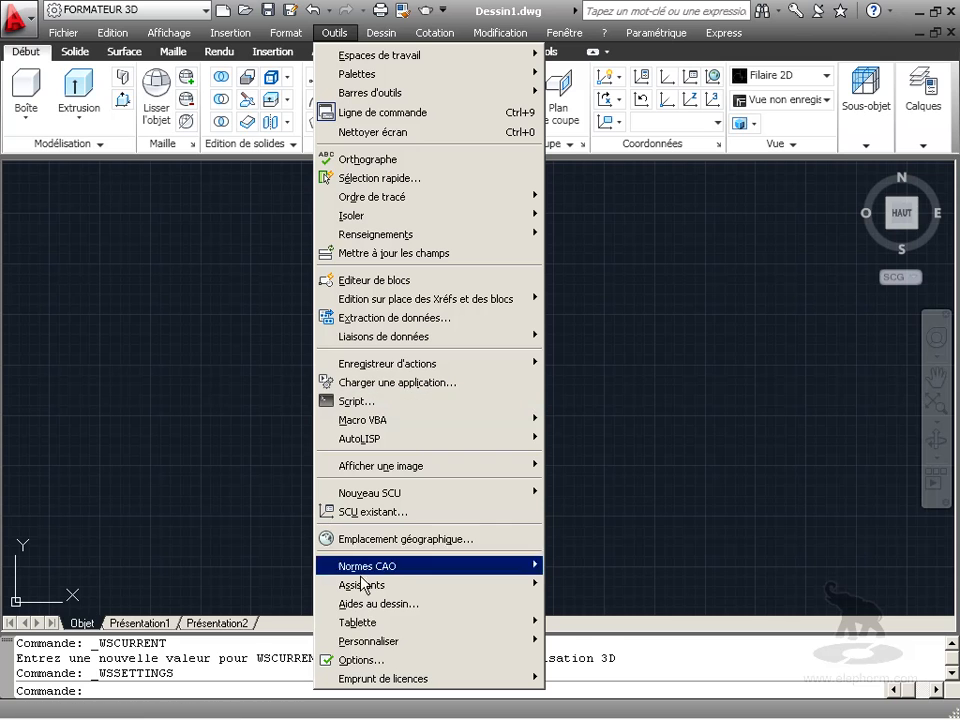
pyautogui.click(381, 37)
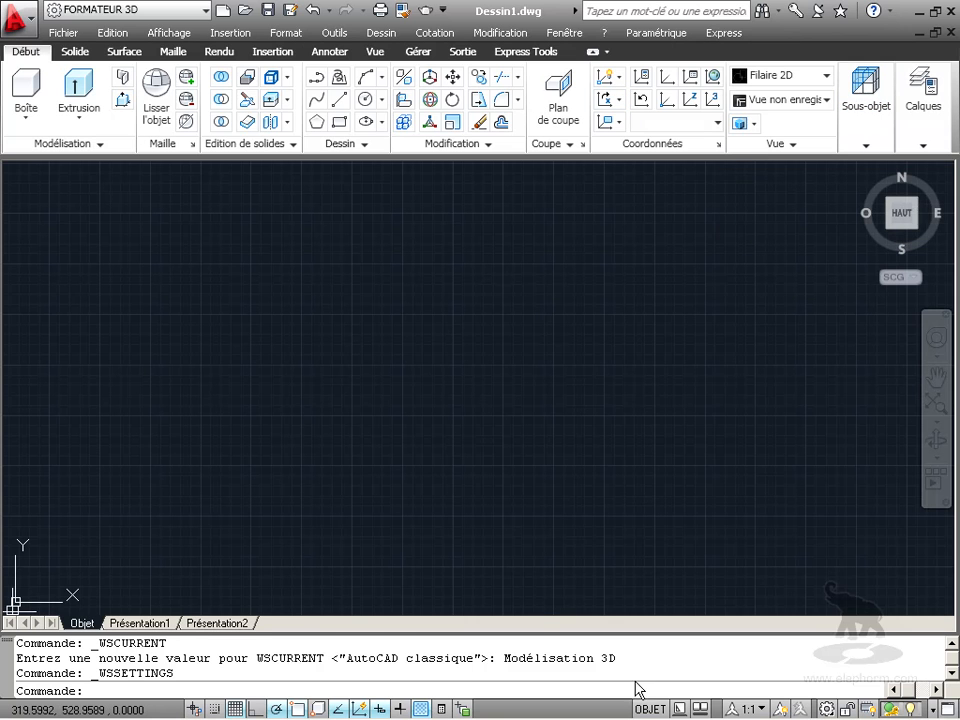
# Close the command line window, confirming the closure, and display it again.
pyautogui.click(340, 36)
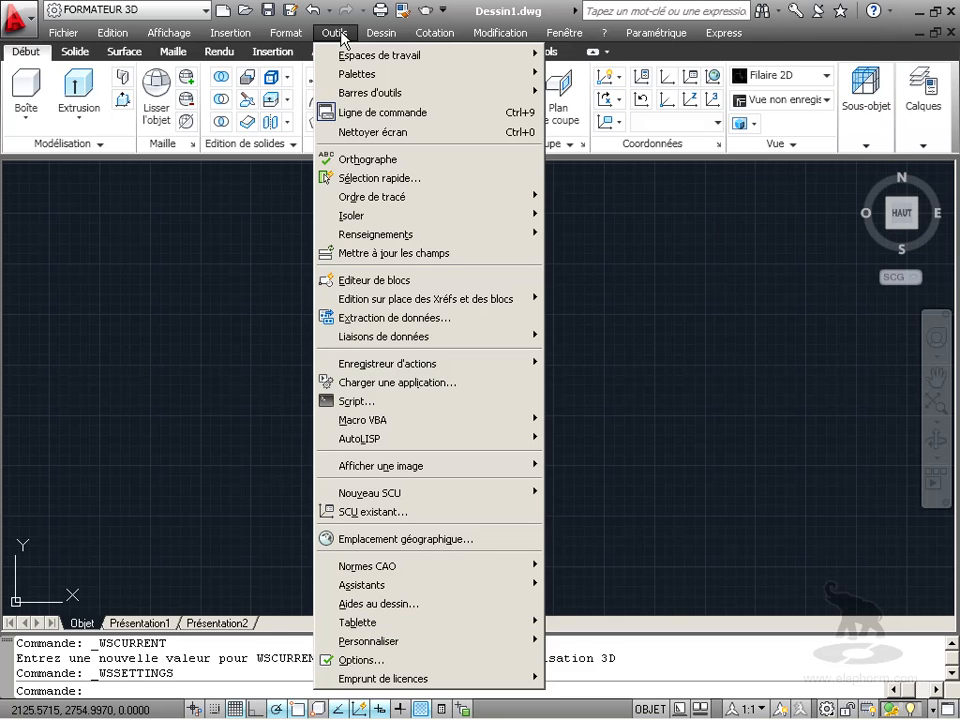
pyautogui.click(362, 113)
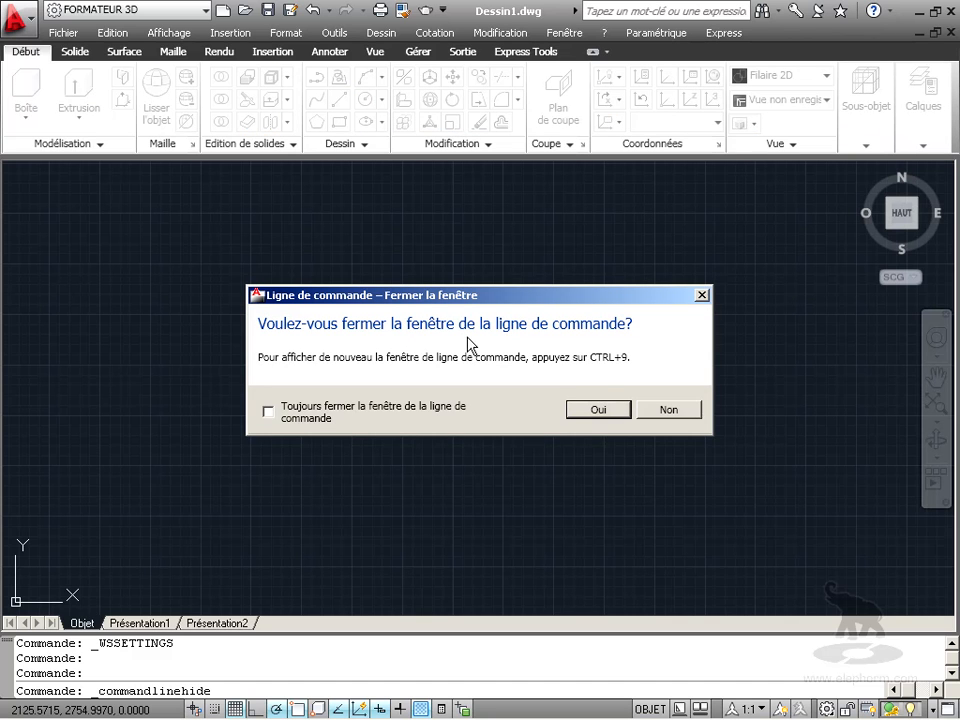
pyautogui.click(598, 410)
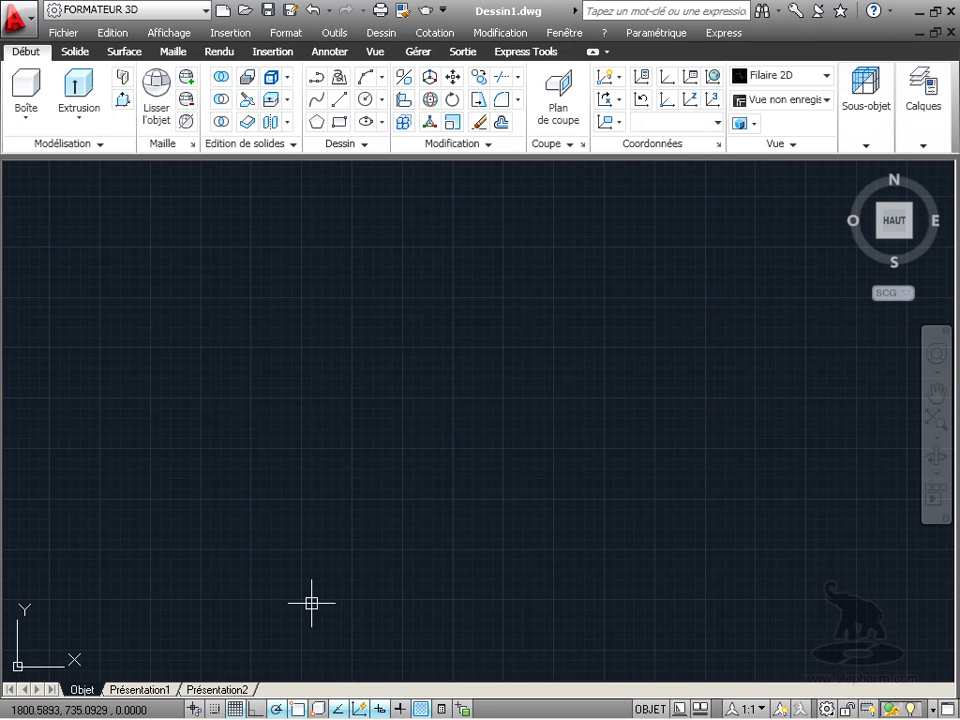
pyautogui.click(333, 35)
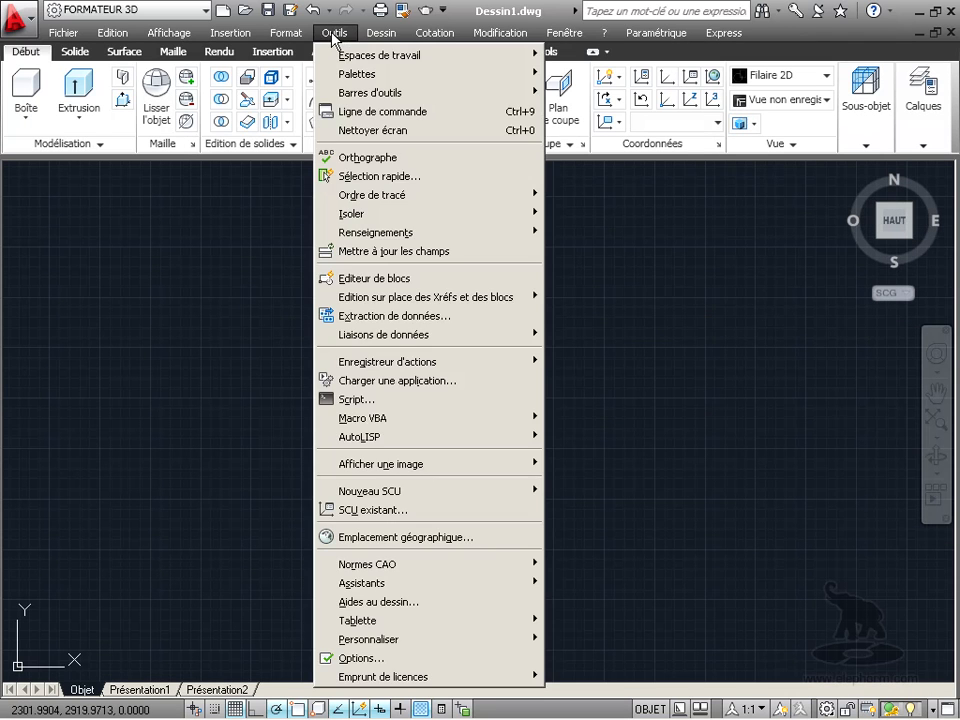
pyautogui.click(349, 114)
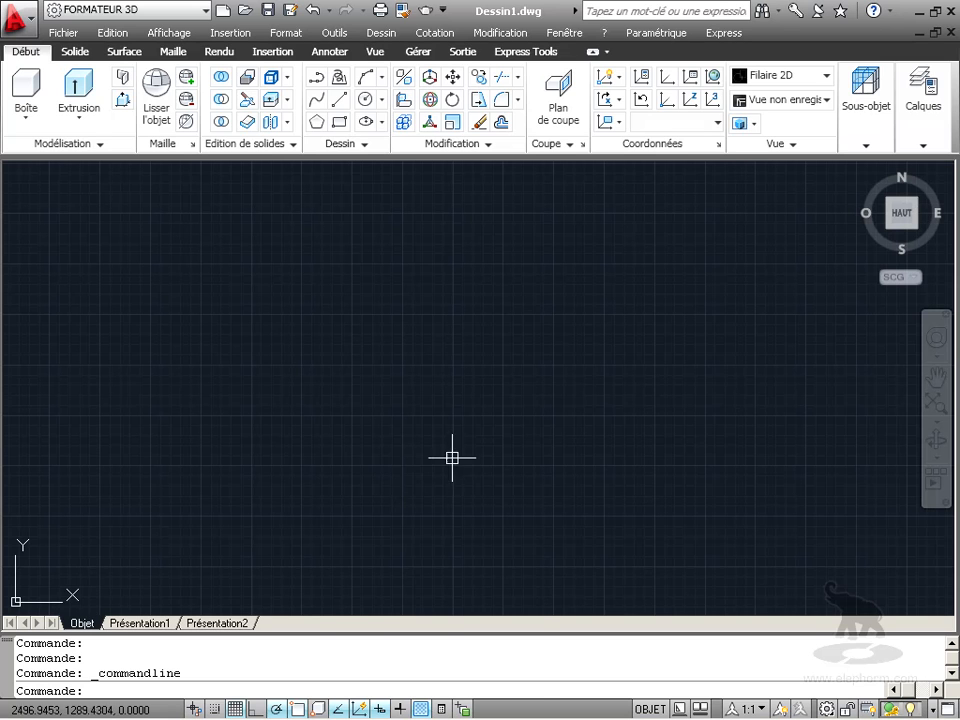
pyautogui.click(334, 34)
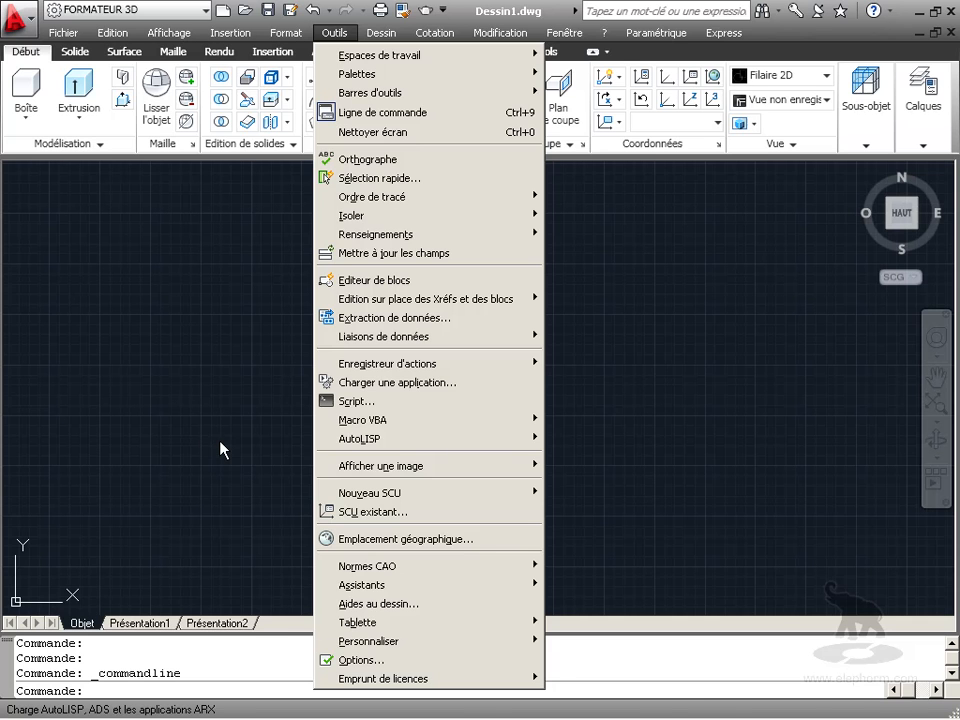
pyautogui.click(221, 450)
pyautogui.click(291, 311)
pyautogui.click(251, 483)
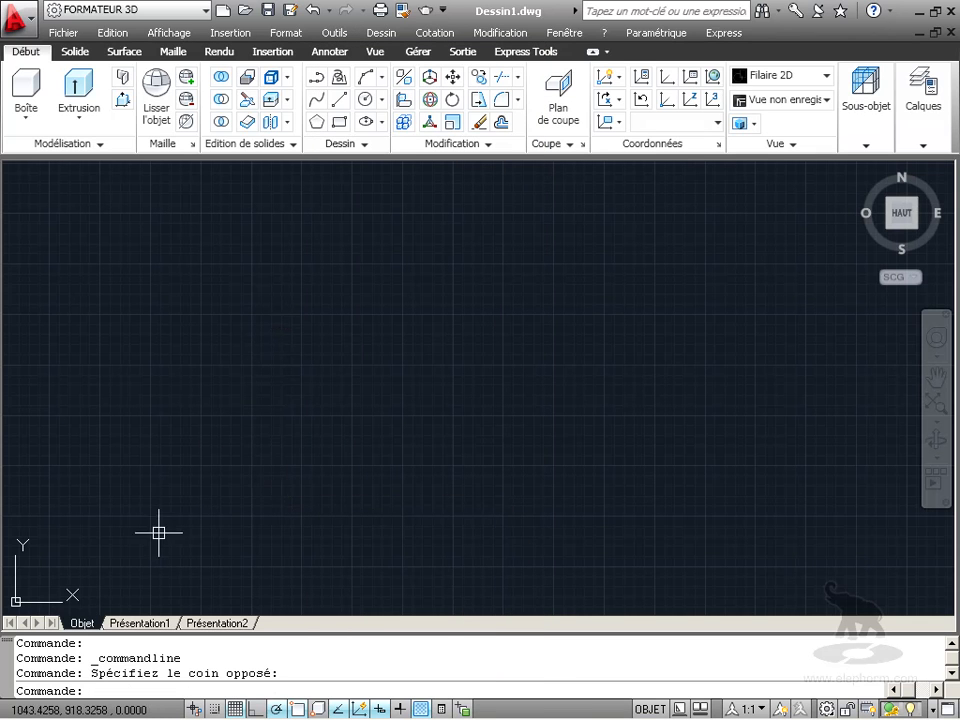
# Dock the command line window above the drawing area, directly beneath the ribbon.
pyautogui.moveTo(8, 682)
pyautogui.mouseDown()
pyautogui.moveTo(111, 465)
pyautogui.moveTo(137, 375)
pyautogui.moveTo(92, 172)
pyautogui.mouseUp()
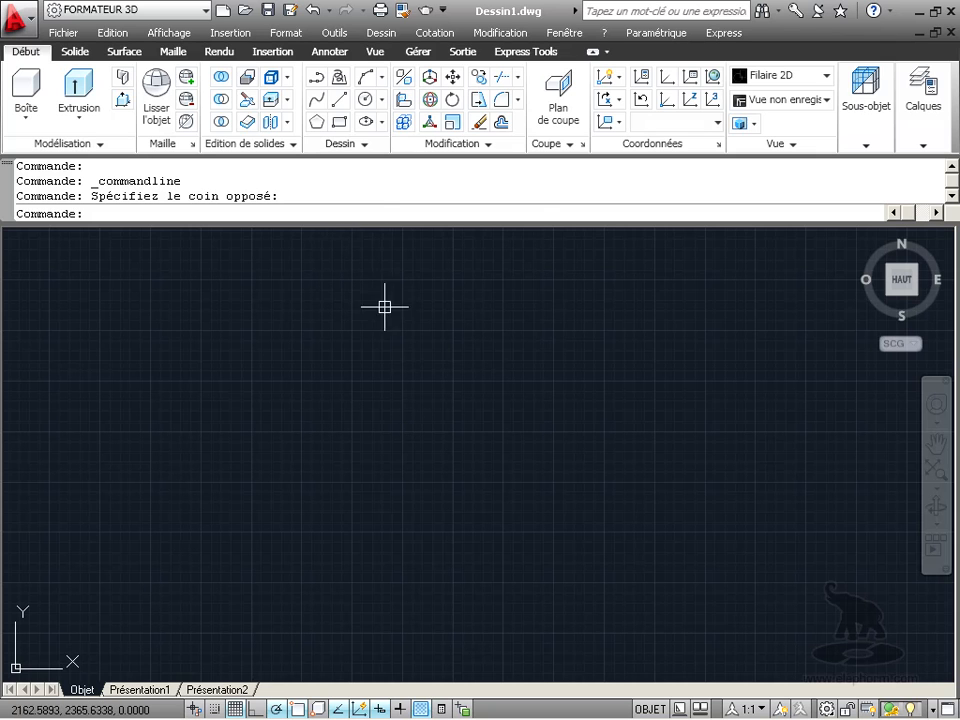
# Hide the ribbon (Ruban) and display it again.
pyautogui.click(340, 33)
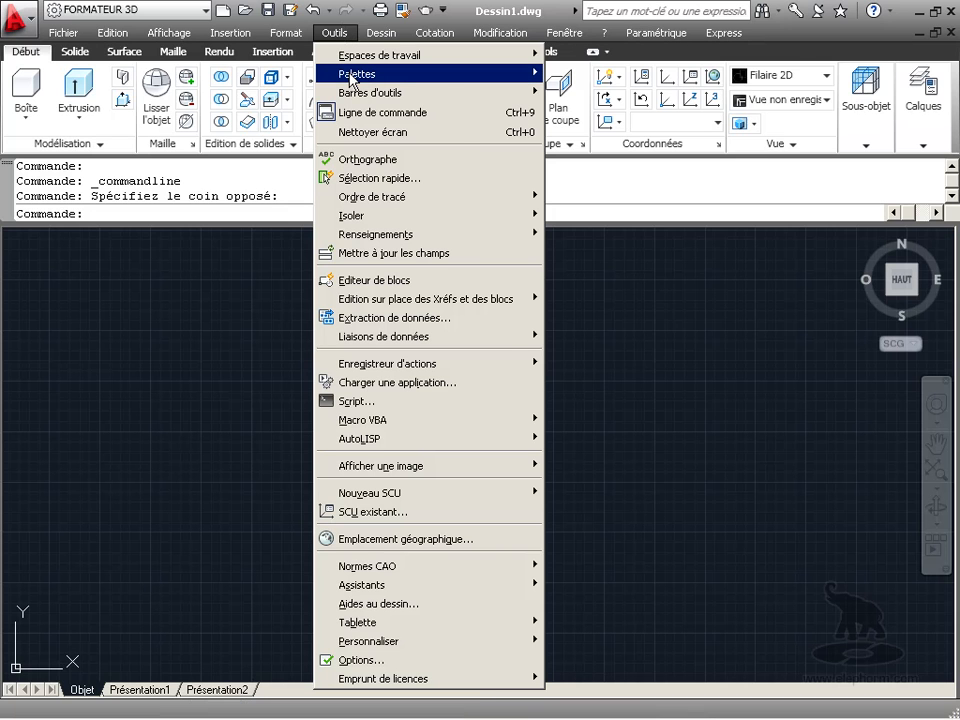
pyautogui.moveTo(352, 80)
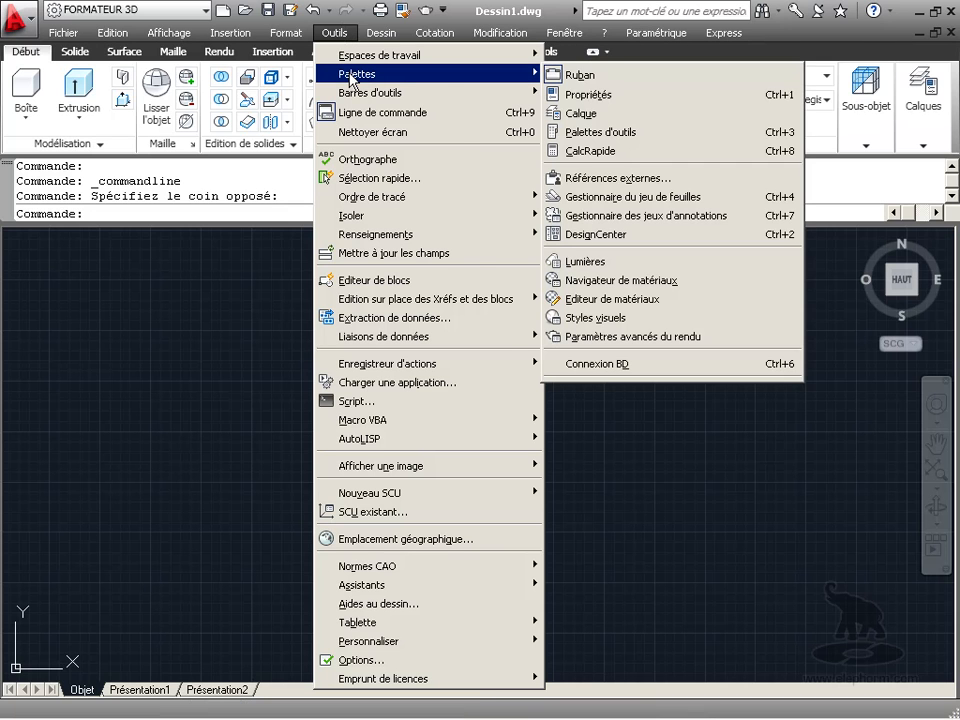
pyautogui.click(594, 86)
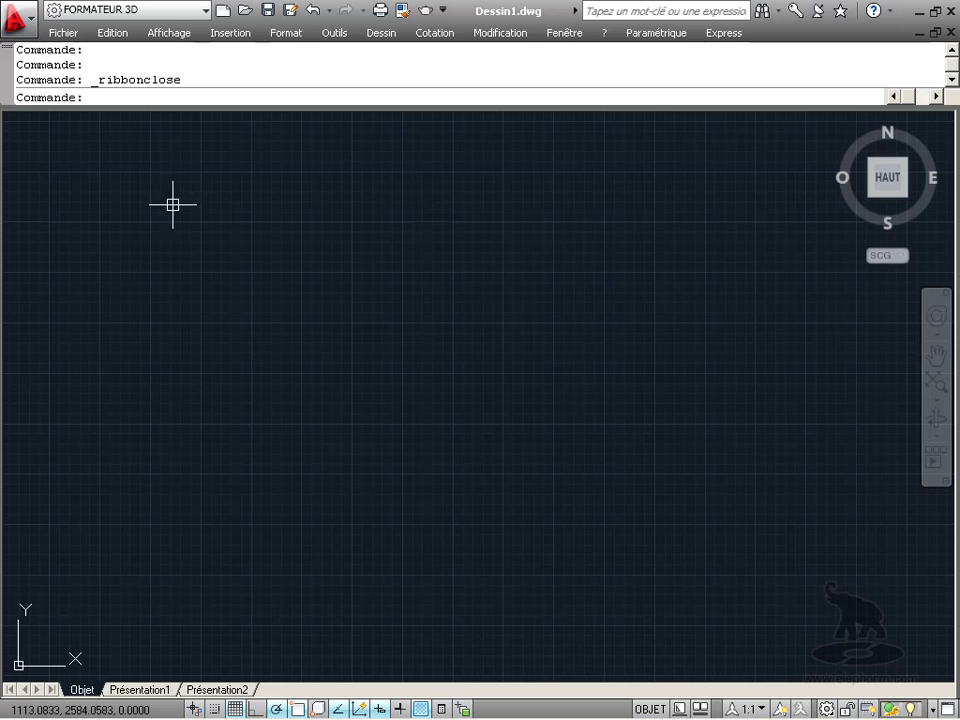
pyautogui.click(336, 33)
pyautogui.moveTo(362, 74)
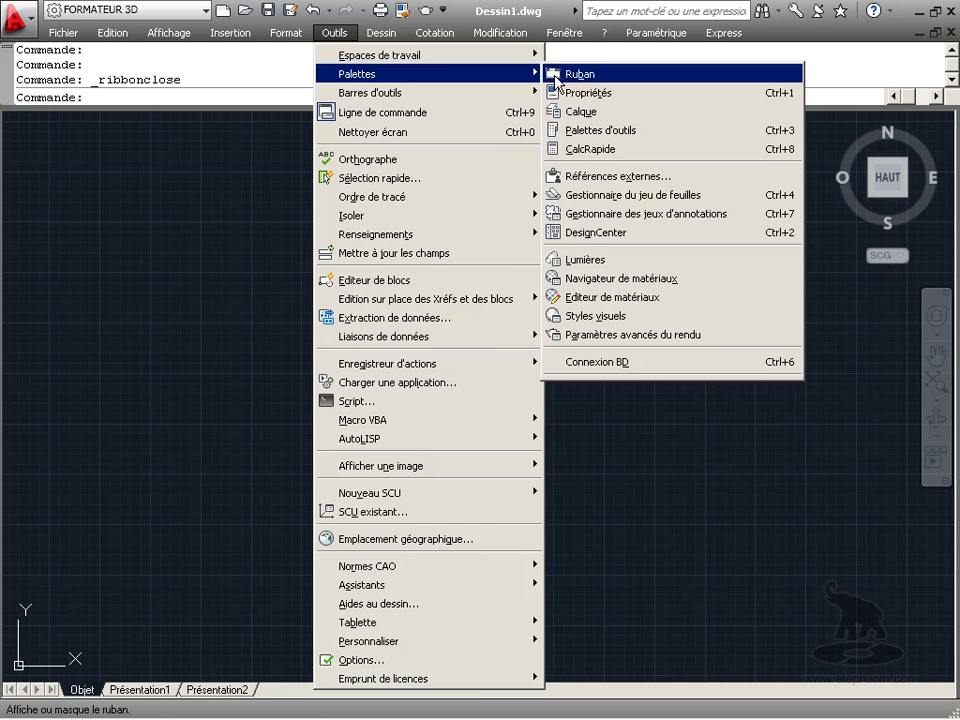
pyautogui.click(565, 72)
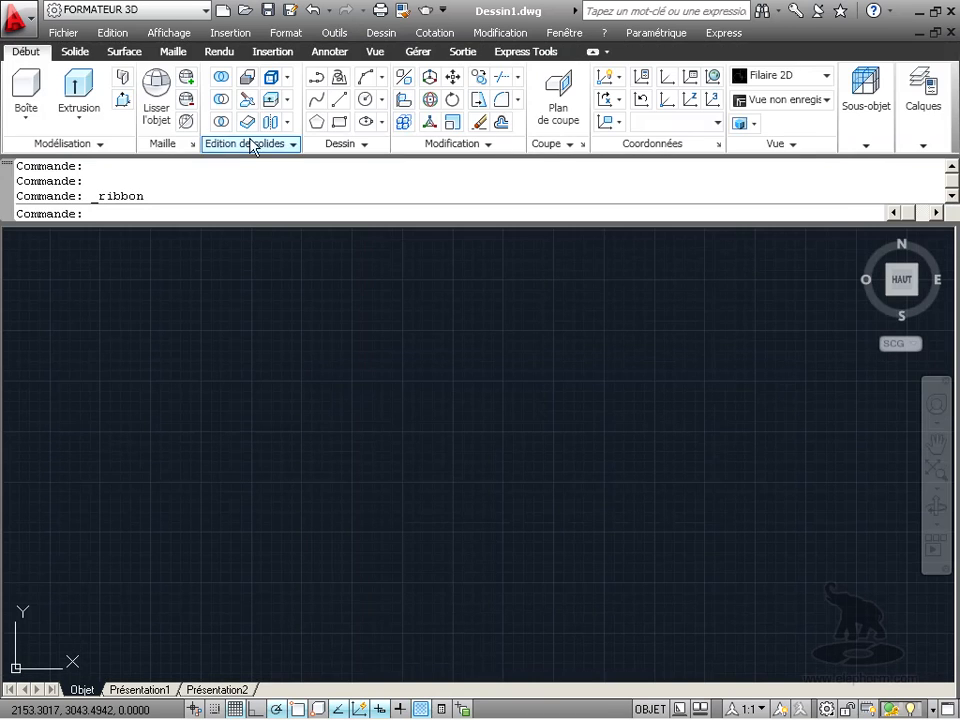
# Hide the ribbon's Express Tools tab and the Modélisation function group of the Début tab.
pyautogui.click(893, 135)
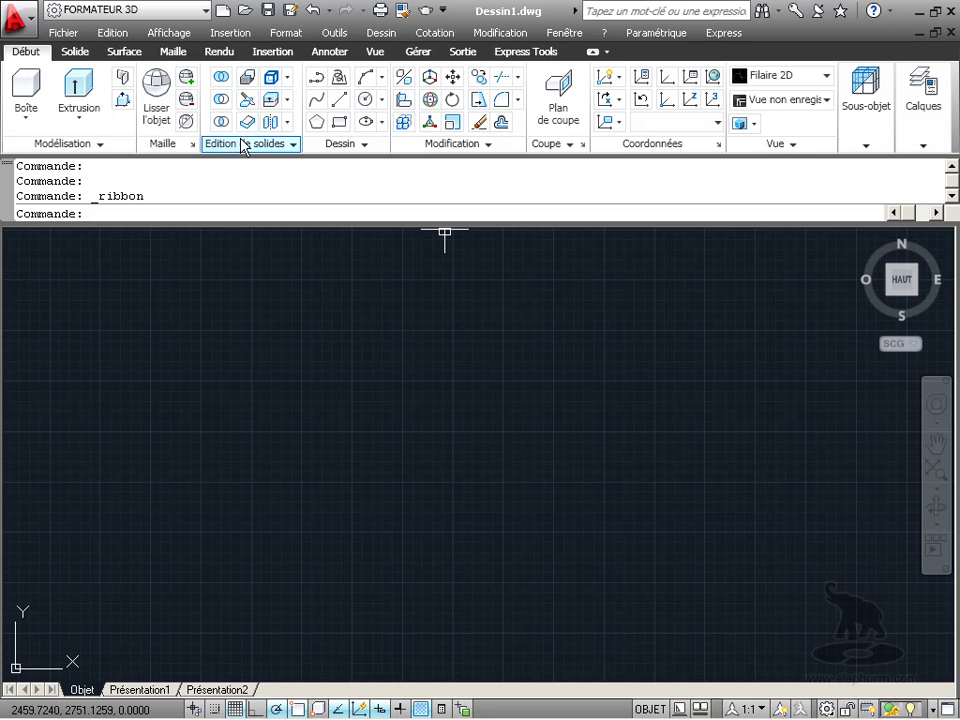
pyautogui.rightClick(333, 150)
pyautogui.moveTo(341, 157)
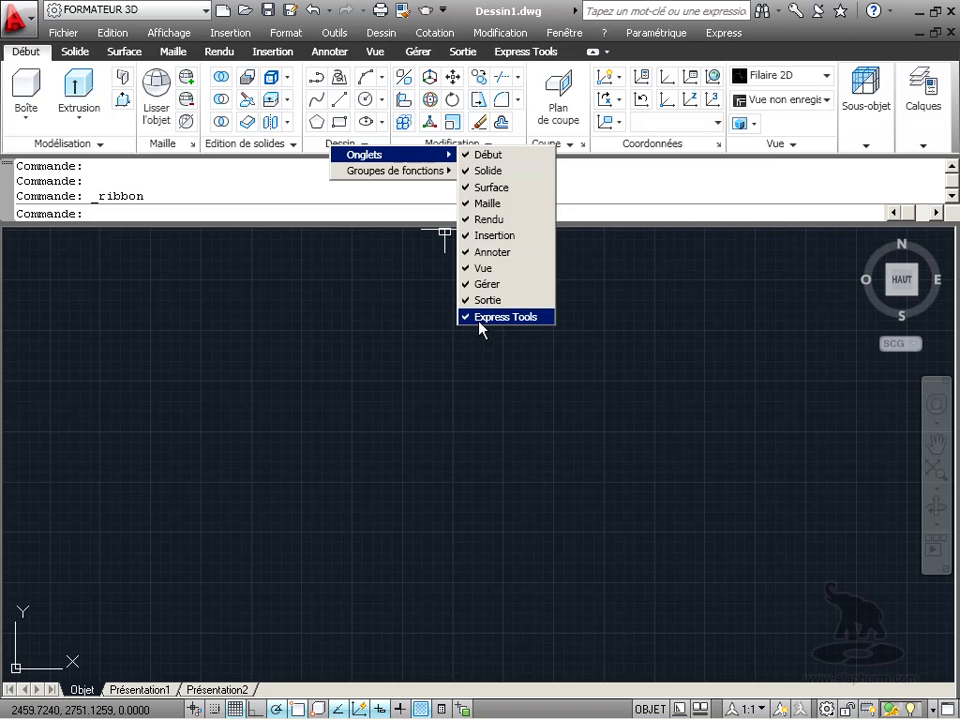
pyautogui.moveTo(438, 175)
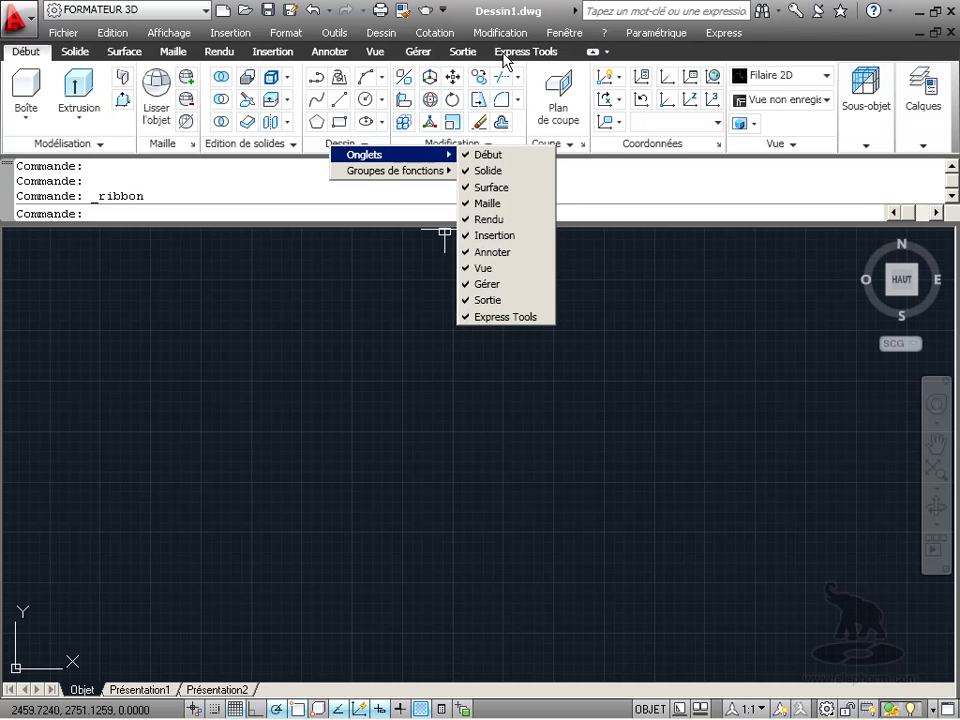
pyautogui.click(470, 318)
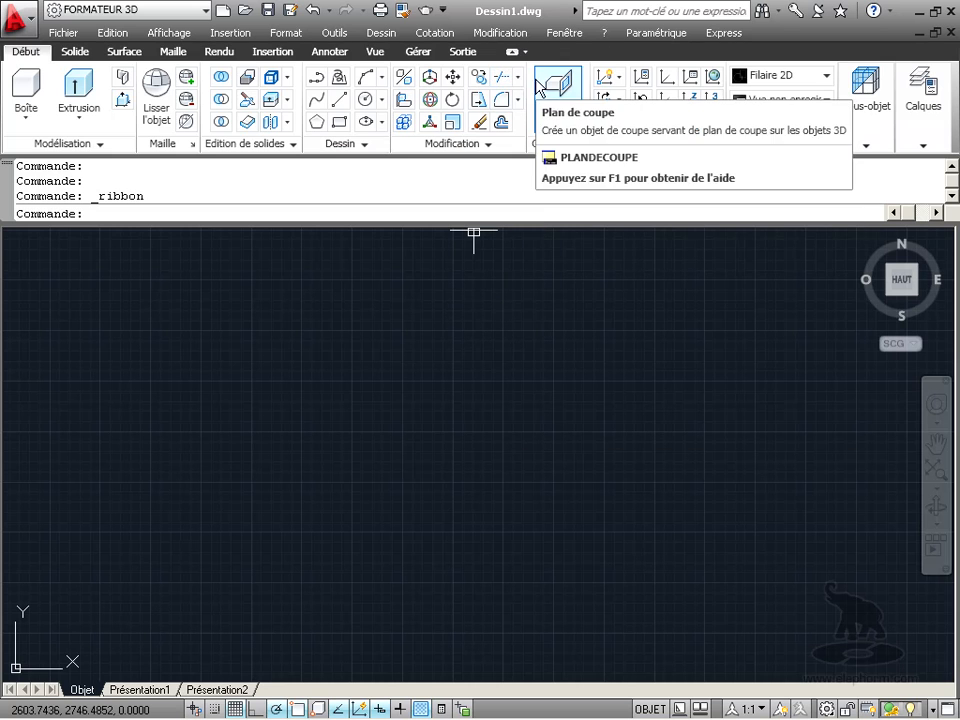
pyautogui.rightClick(397, 147)
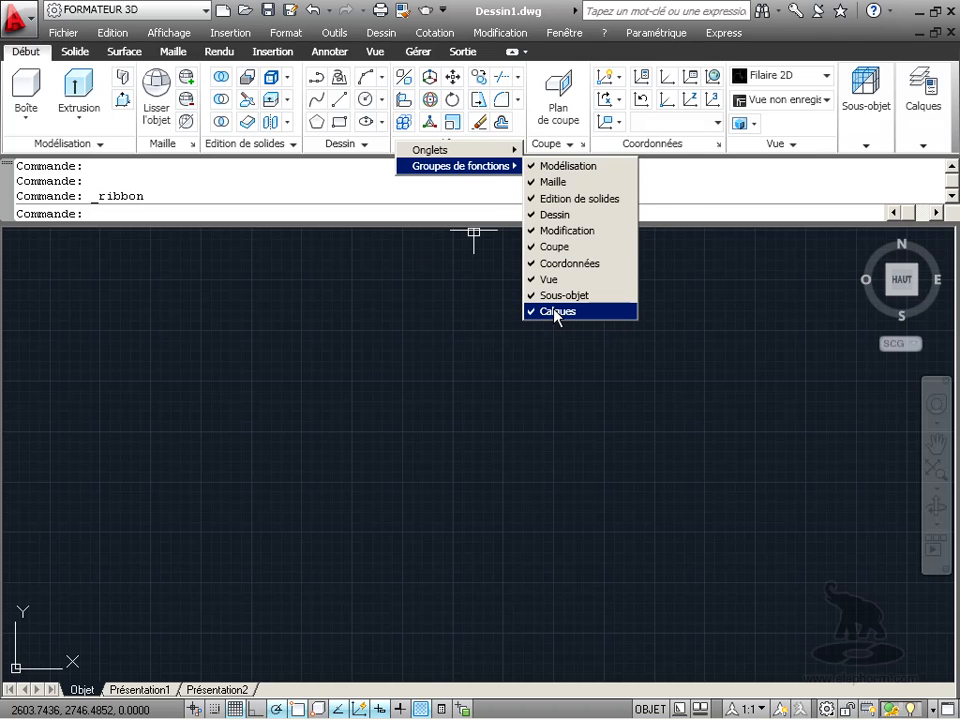
pyautogui.click(555, 168)
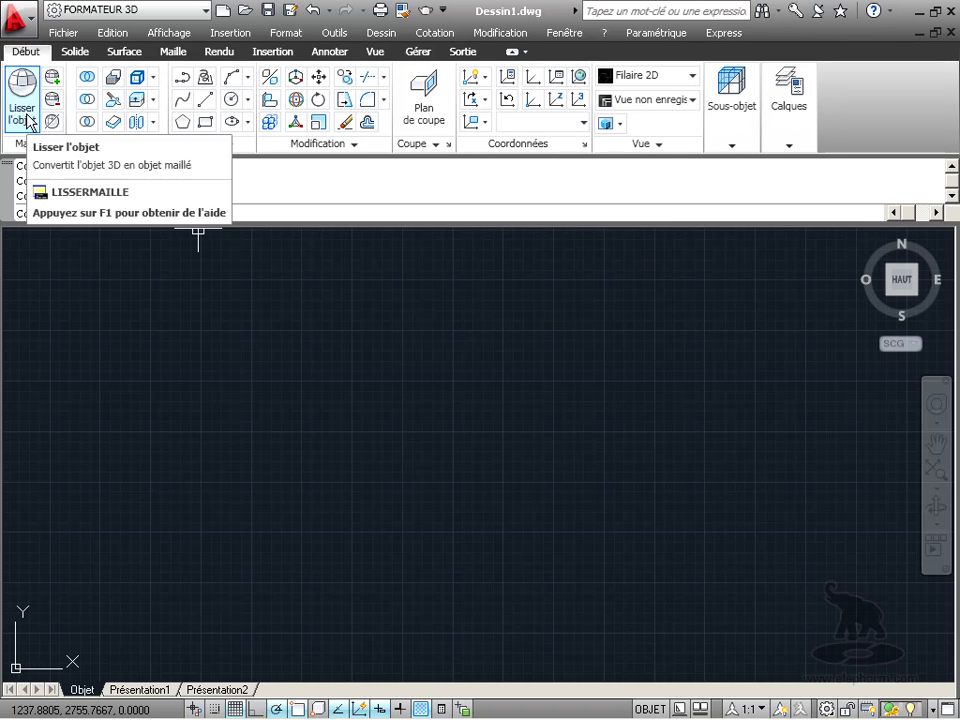
# Display the Modélisation function group on the Début tab again.
pyautogui.rightClick(270, 152)
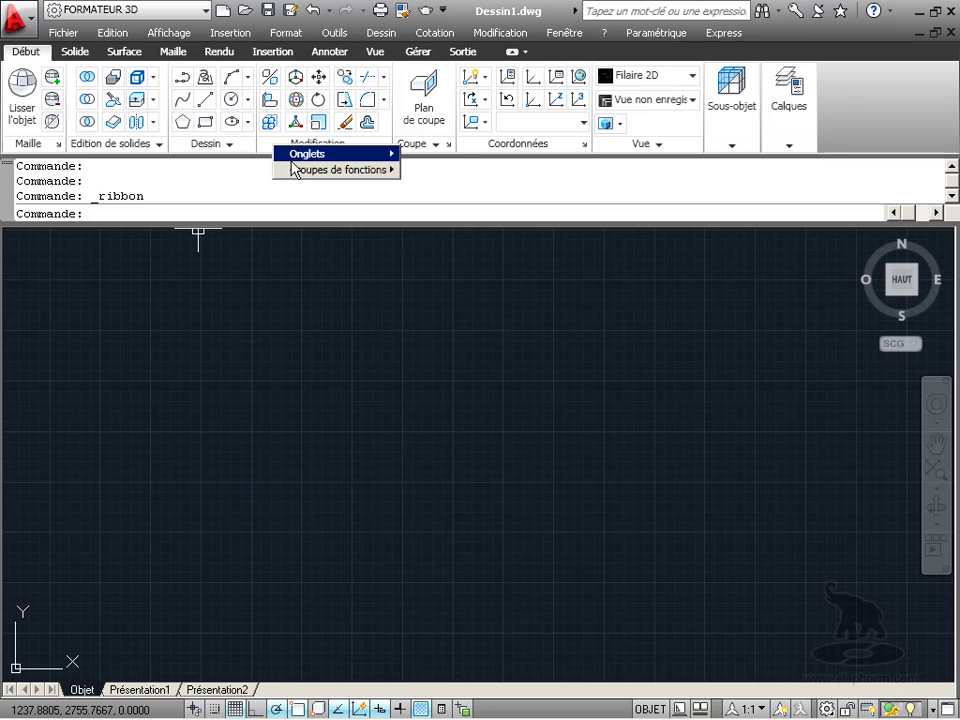
pyautogui.moveTo(293, 172)
pyautogui.click(412, 170)
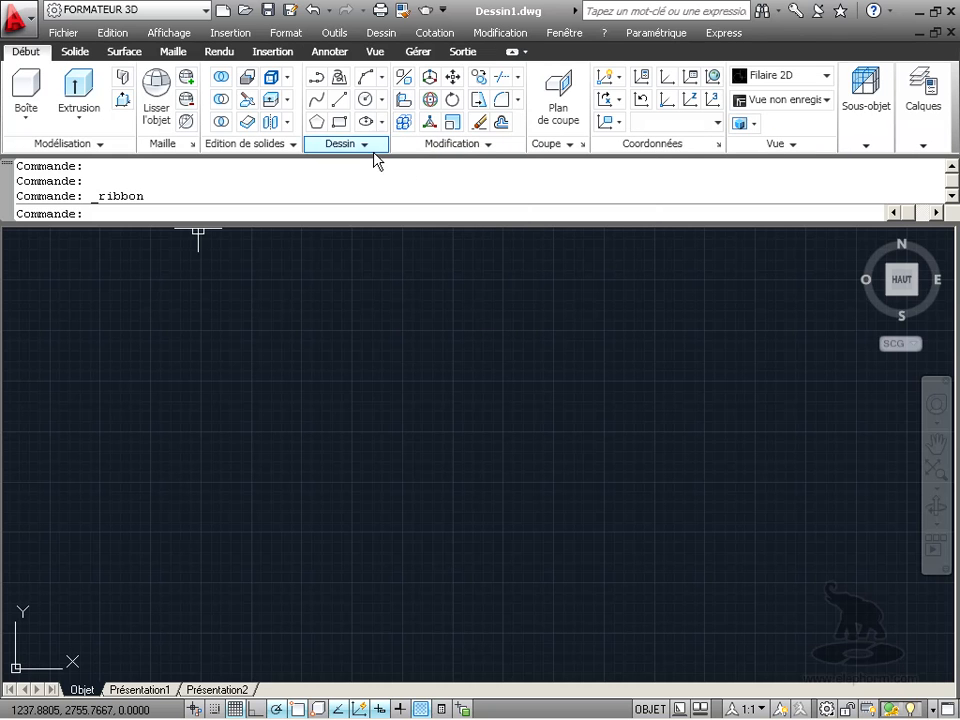
# Hide the ribbon's Gérer tab and review the list of available ribbon tabs.
pyautogui.rightClick(375, 153)
pyautogui.moveTo(409, 181)
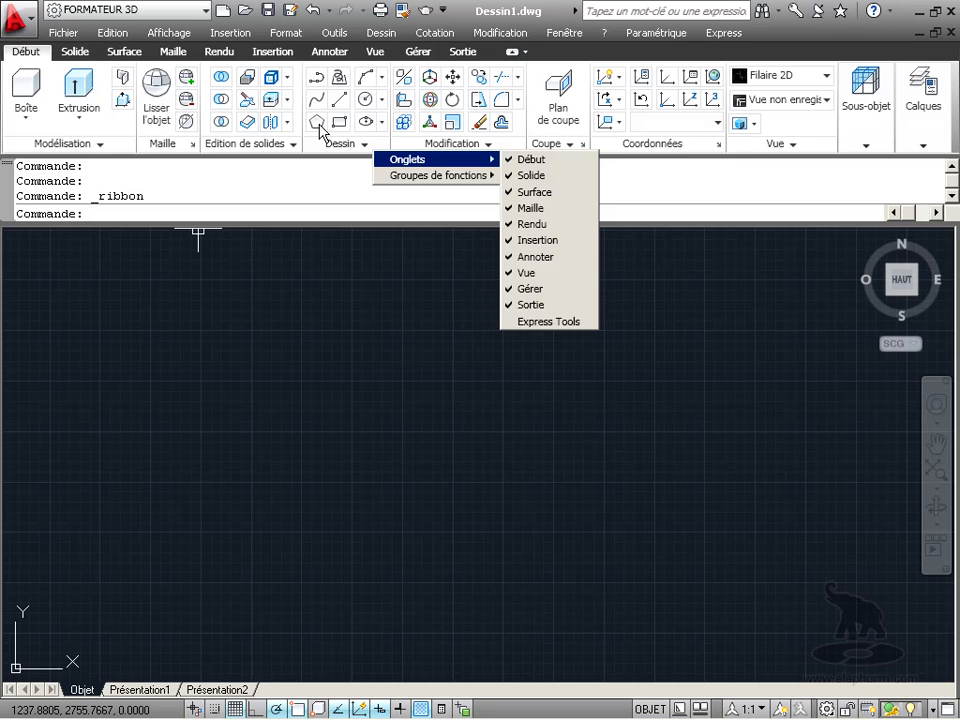
pyautogui.click(525, 288)
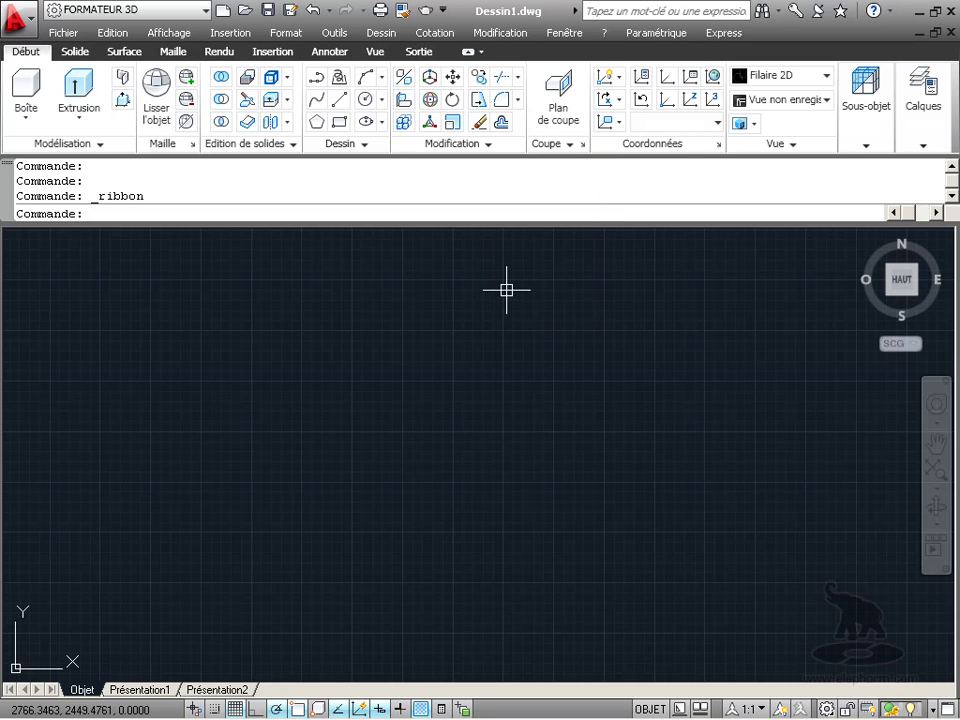
pyautogui.rightClick(332, 143)
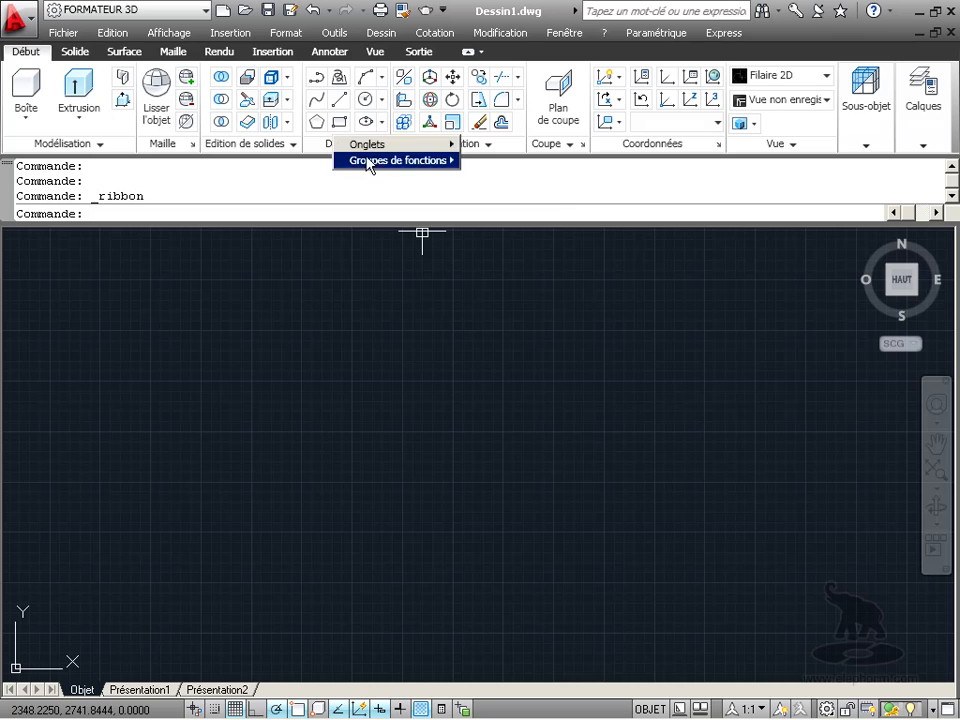
pyautogui.moveTo(381, 148)
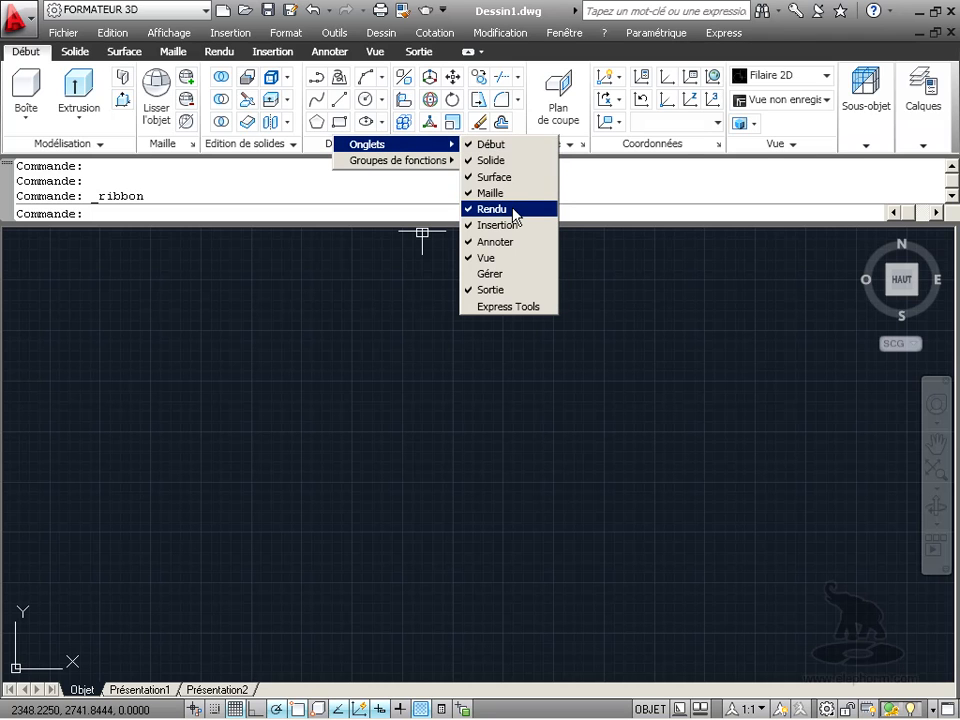
pyautogui.click(364, 371)
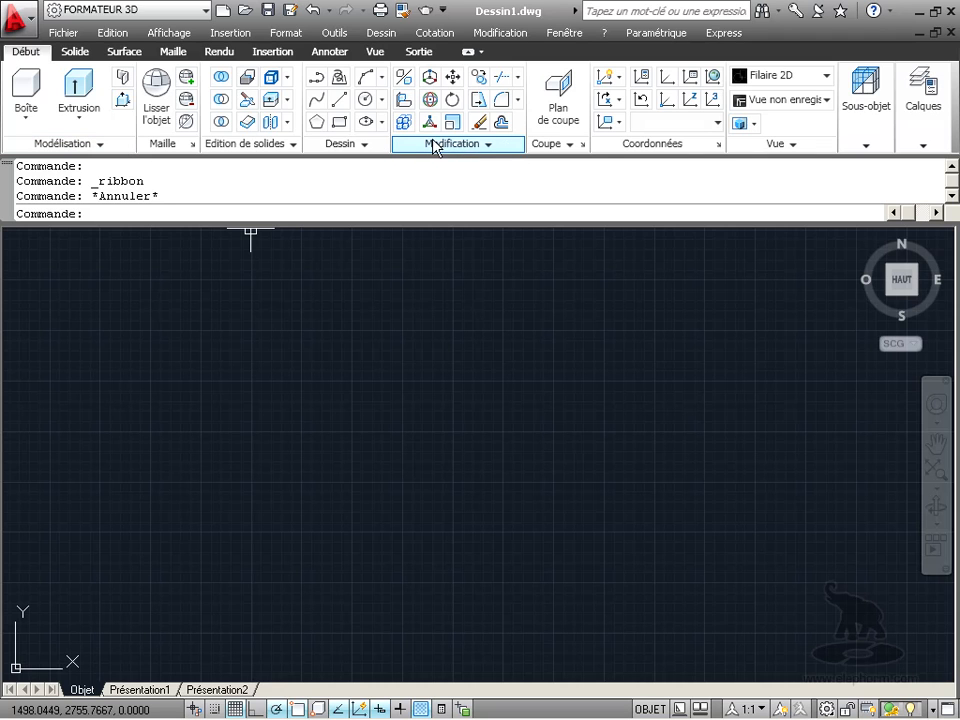
# Float the Modification group over the drawing area and return it to the ribbon while the Surface tab is displayed.
pyautogui.moveTo(463, 150)
pyautogui.mouseDown()
pyautogui.moveTo(439, 165)
pyautogui.moveTo(429, 261)
pyautogui.moveTo(541, 380)
pyautogui.moveTo(685, 379)
pyautogui.mouseUp()
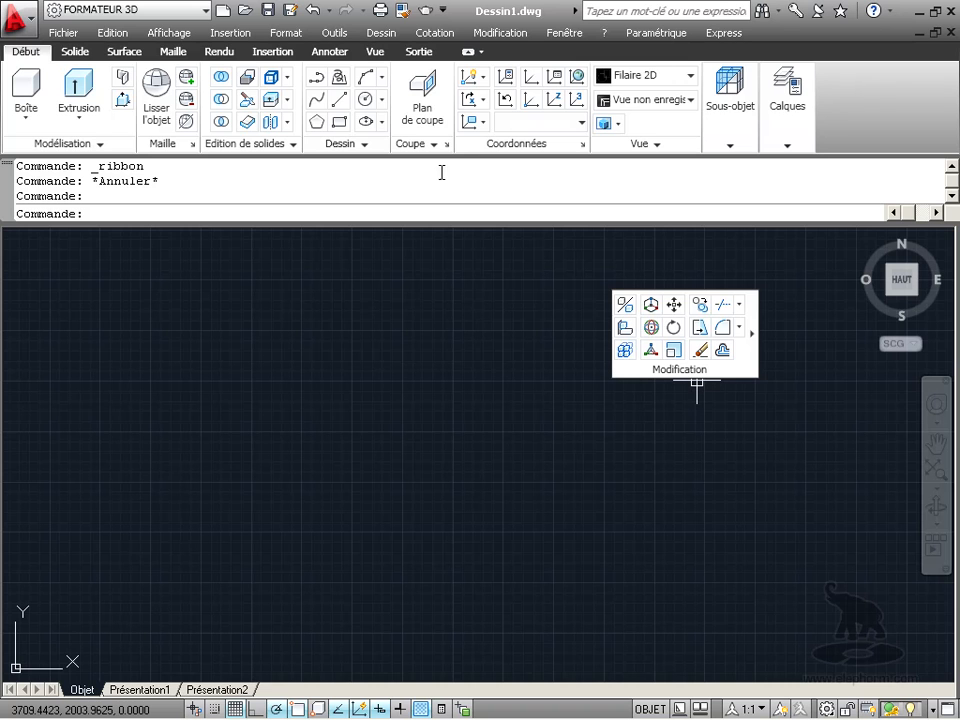
pyautogui.click(124, 51)
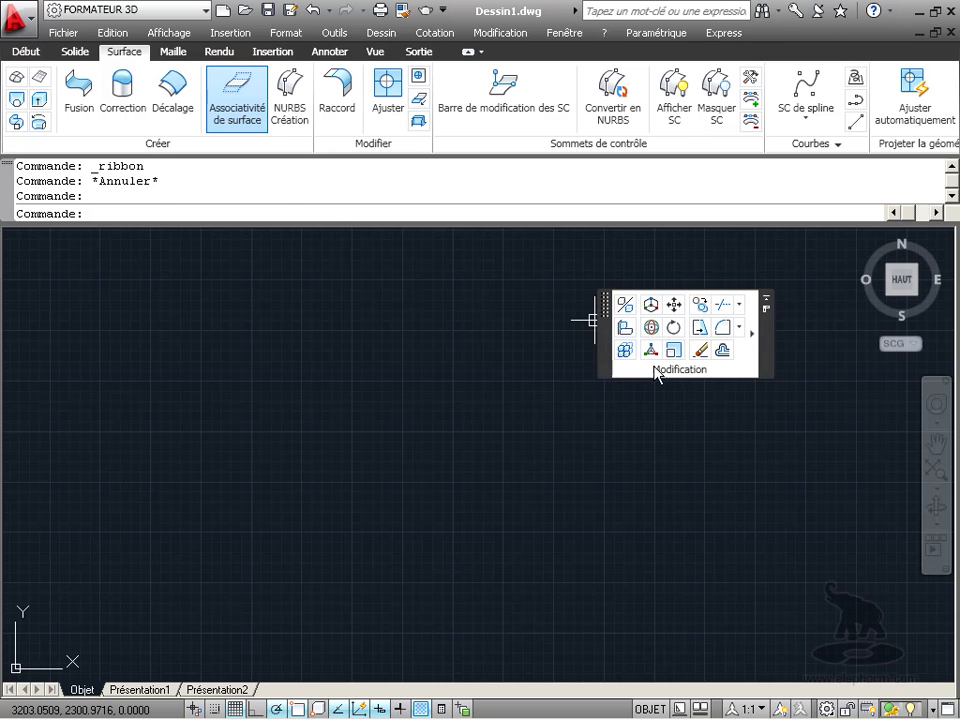
pyautogui.moveTo(607, 345)
pyautogui.mouseDown()
pyautogui.moveTo(631, 160)
pyautogui.moveTo(618, 120)
pyautogui.mouseUp()
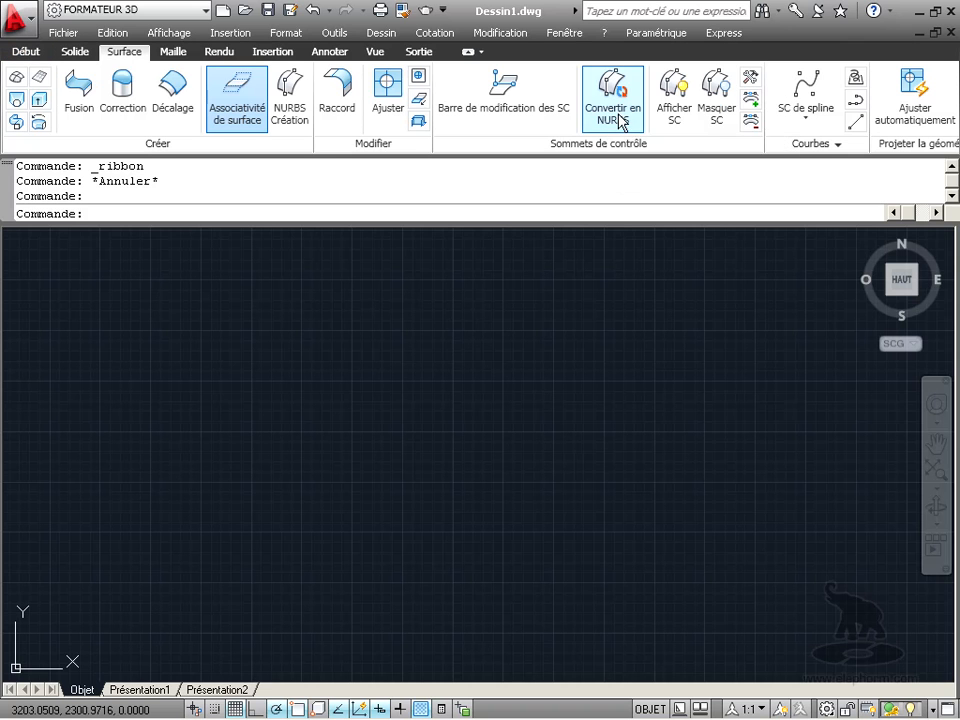
# Move the Maille group to the end of the Début tab, after the Calques group.
pyautogui.click(27, 52)
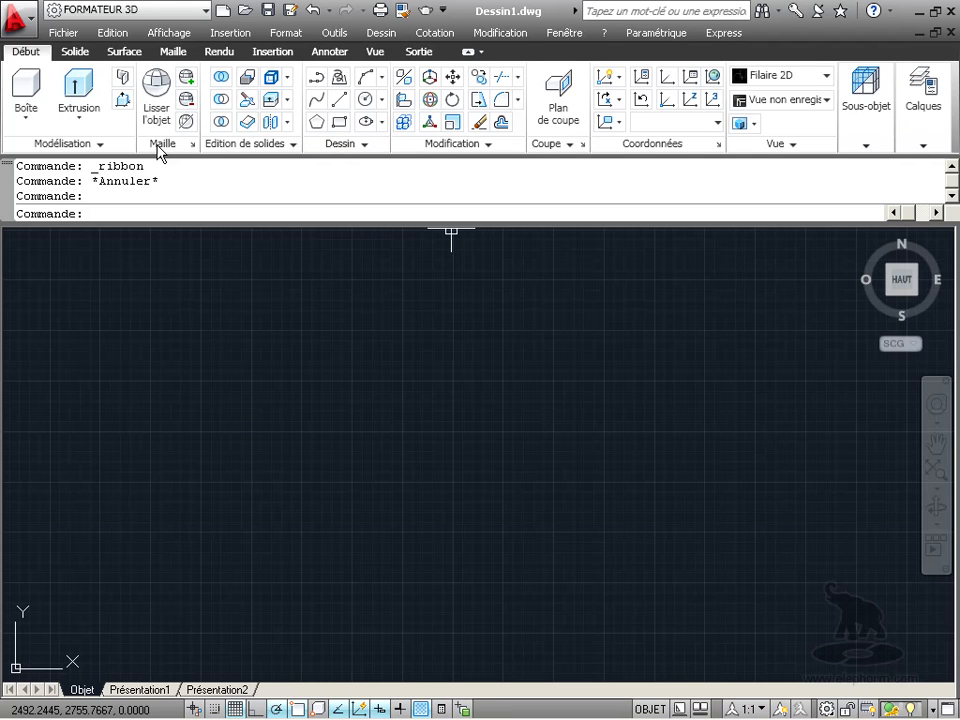
pyautogui.moveTo(160, 150); pyautogui.dragTo(915, 146)
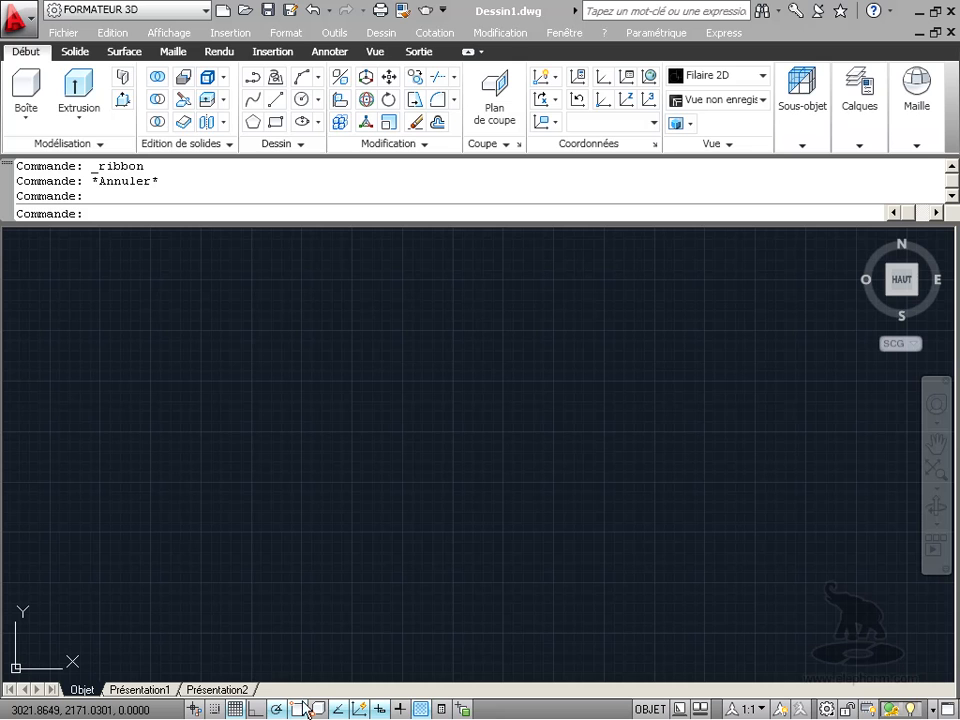
# Review the options of the status bar's drawing aids and display the aids as text labels instead of icons.
pyautogui.rightClick(341, 710)
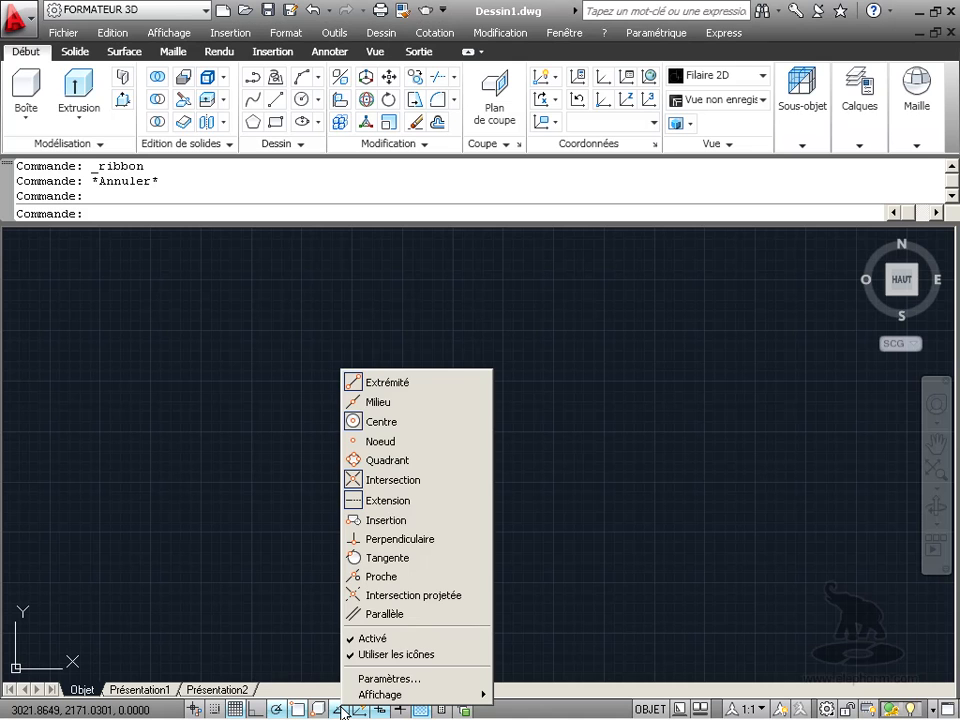
pyautogui.rightClick(248, 708)
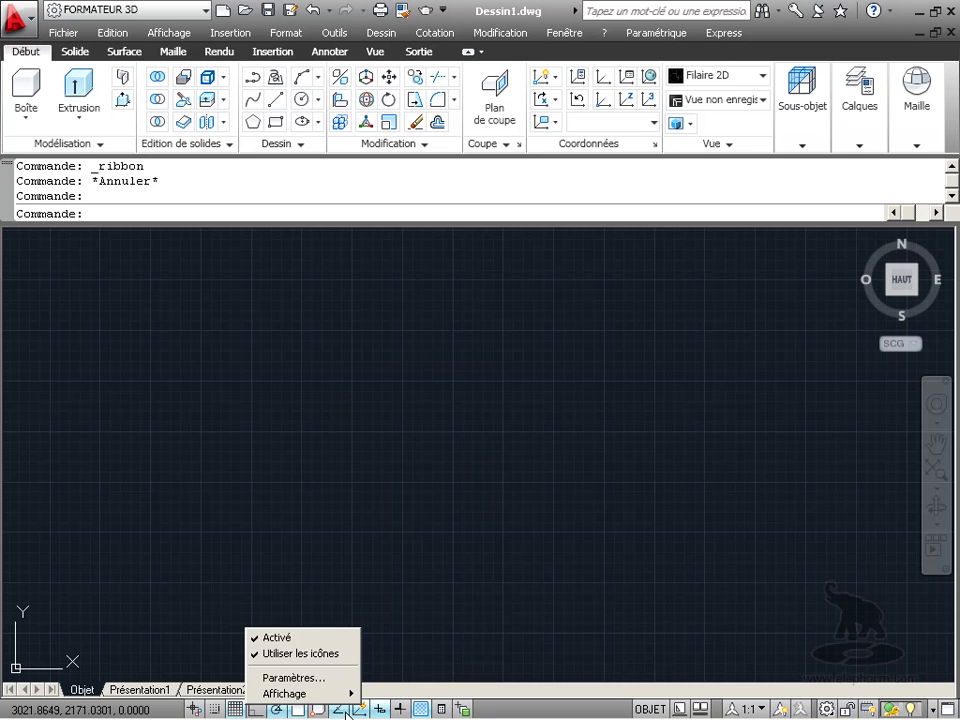
pyautogui.rightClick(377, 710)
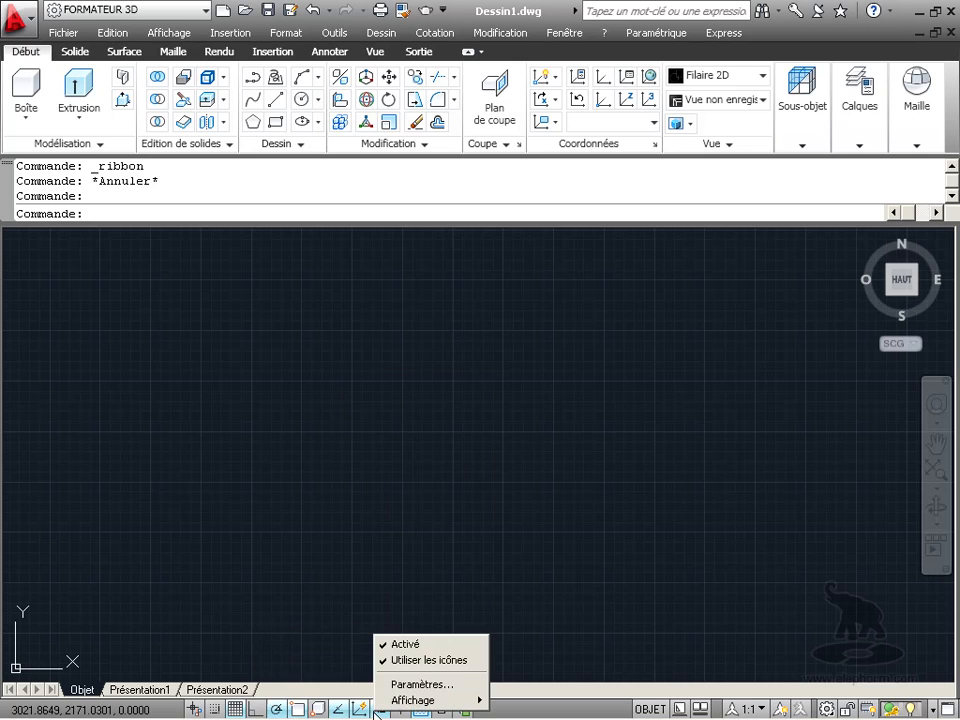
pyautogui.click(234, 709)
pyautogui.rightClick(317, 709)
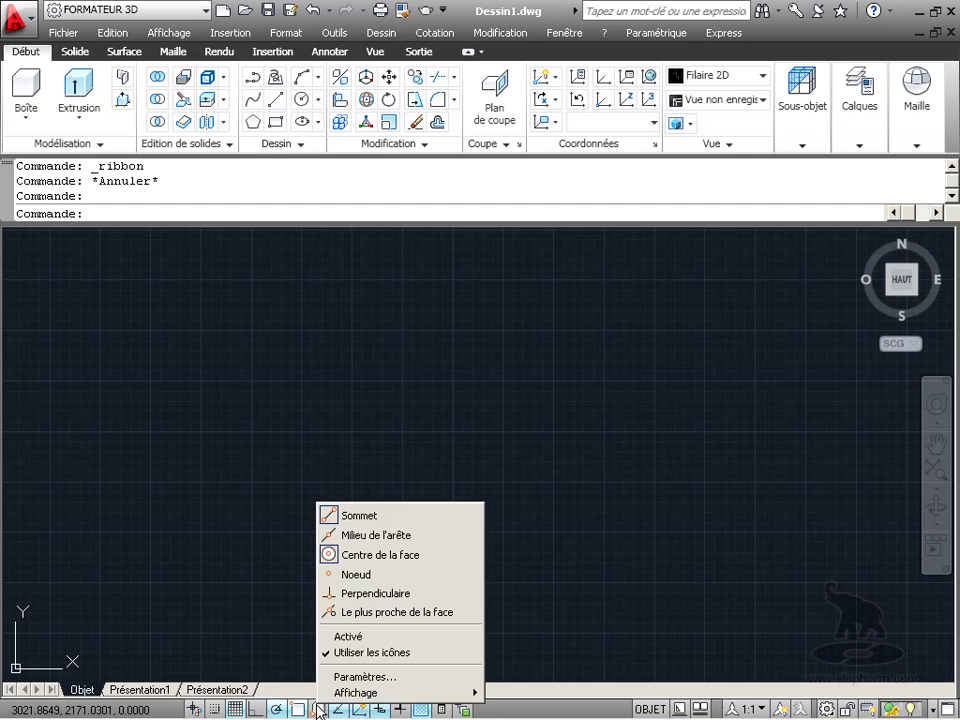
pyautogui.click(340, 660)
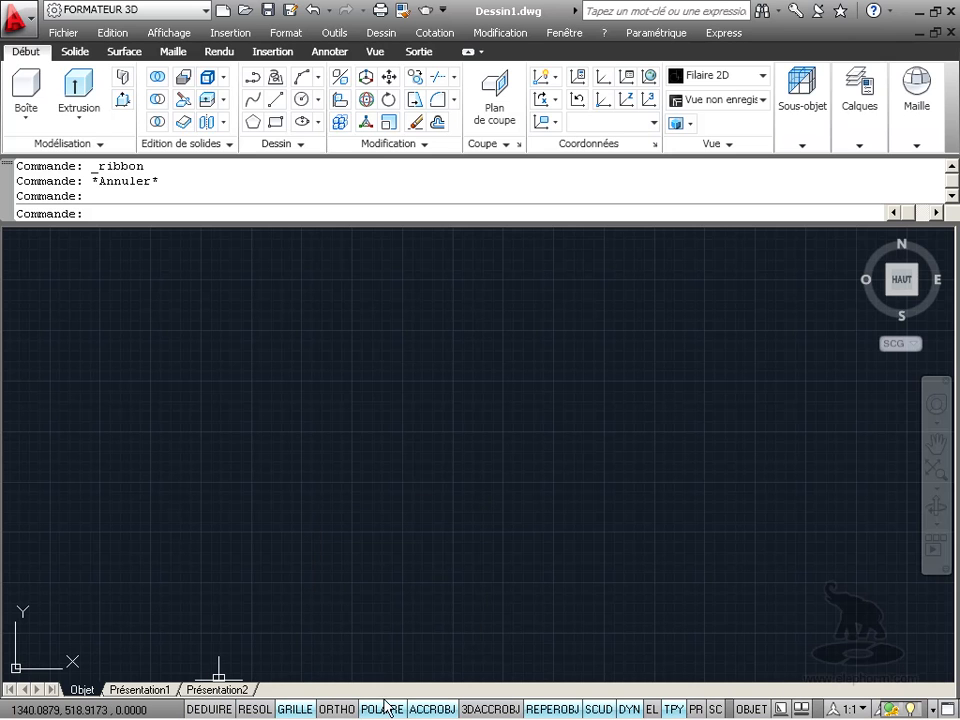
# Switch the status bar's drawing aids back to icons and return them to text labels.
pyautogui.rightClick(493, 711)
pyautogui.click(540, 653)
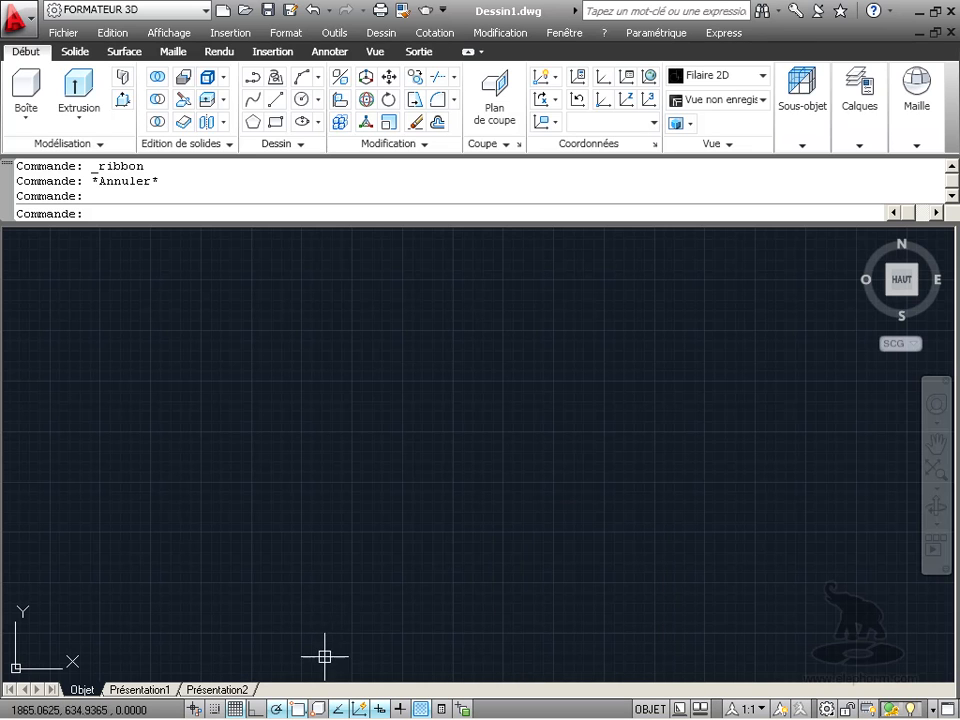
pyautogui.rightClick(298, 709)
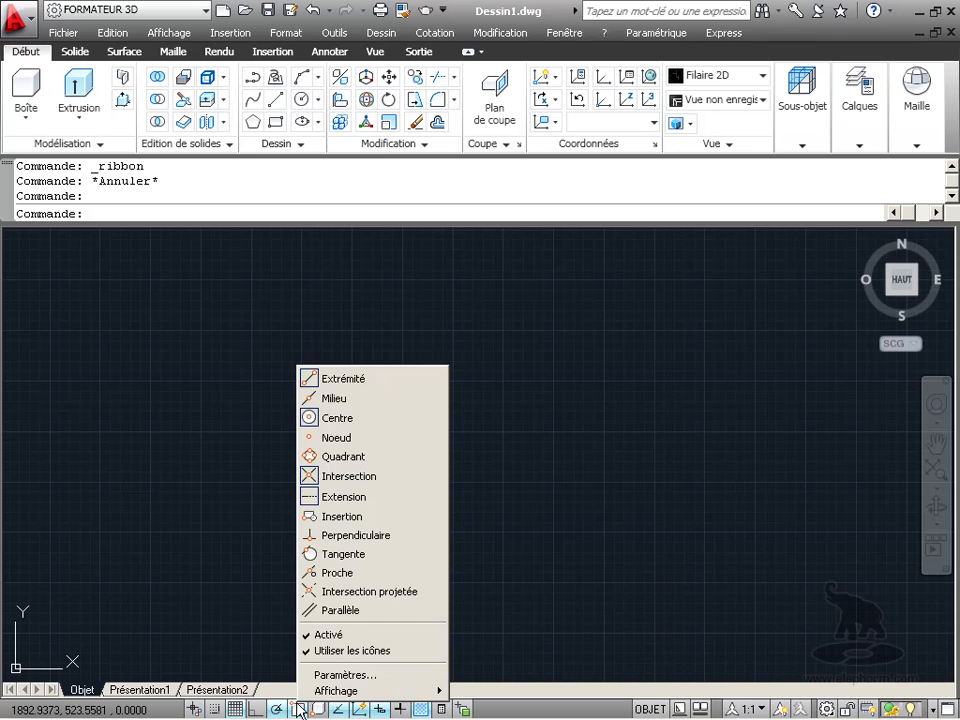
pyautogui.click(321, 651)
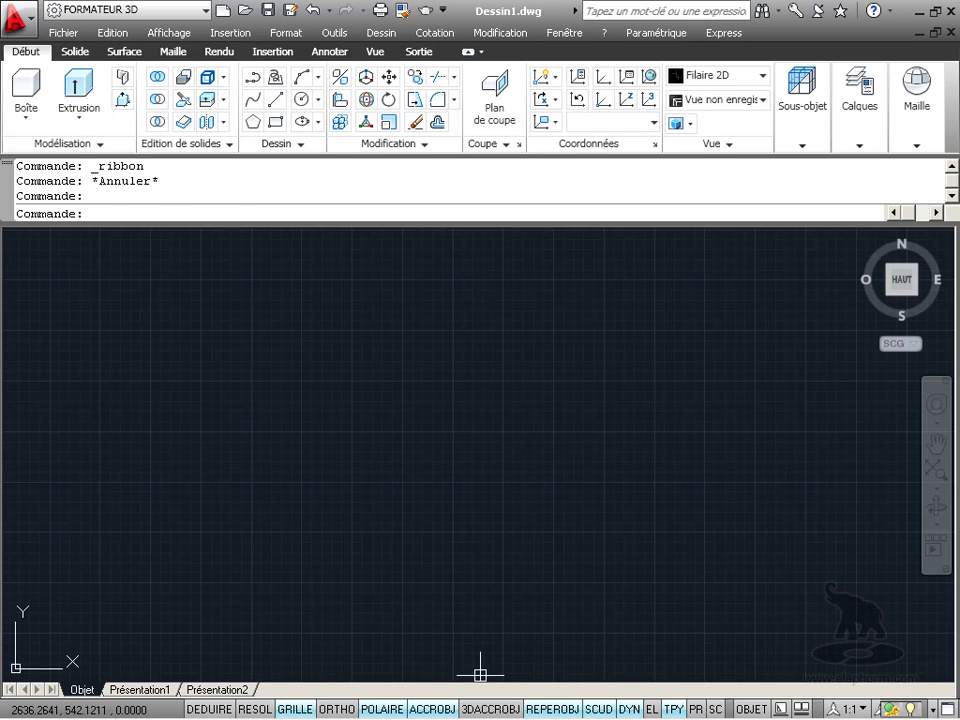
# Toggle 3D object snap (3DACCROBJ) on and off, and turn on the clean screen display.
pyautogui.click(497, 709)
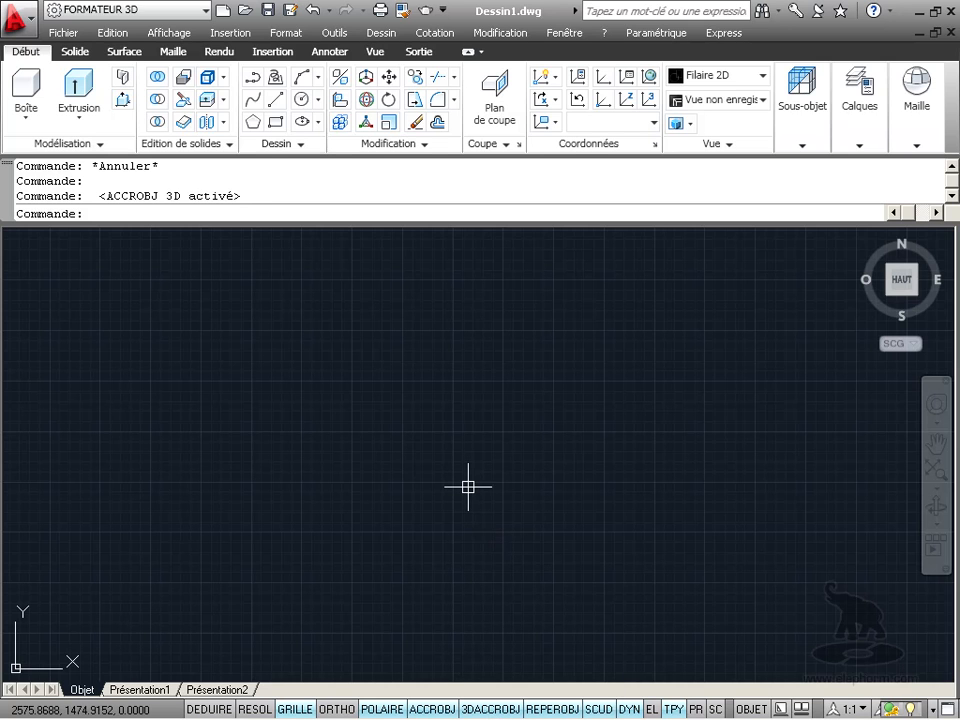
pyautogui.click(497, 709)
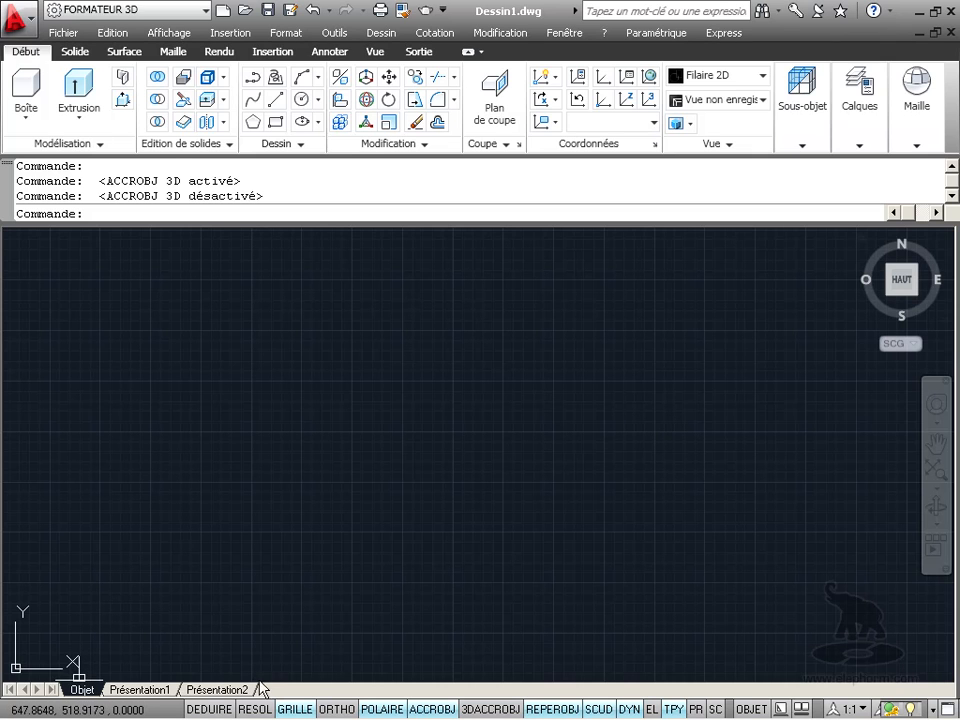
pyautogui.click(946, 711)
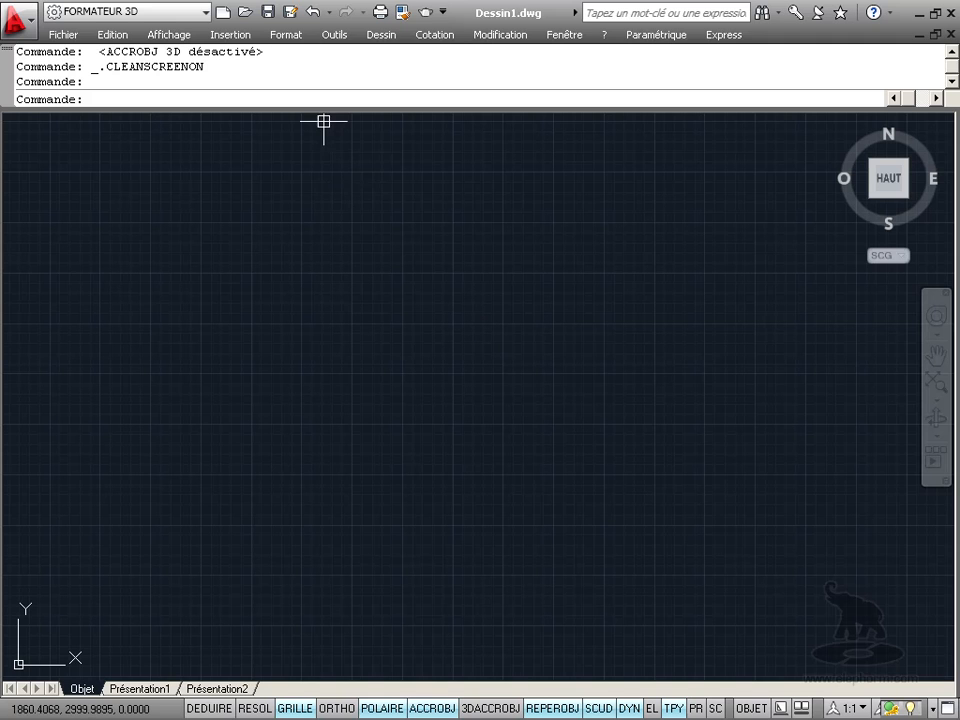
# Open the program parameters file acad.pgp for customisation and reposition its Notepad window so the text is readable.
pyautogui.click(288, 38)
pyautogui.moveTo(330, 38)
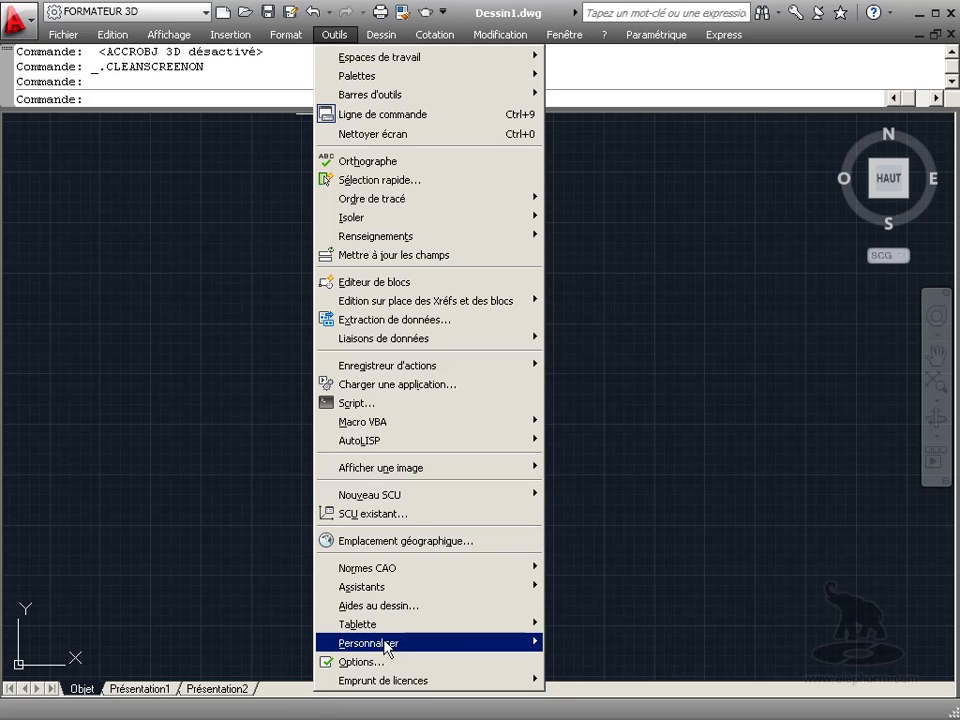
pyautogui.moveTo(390, 642)
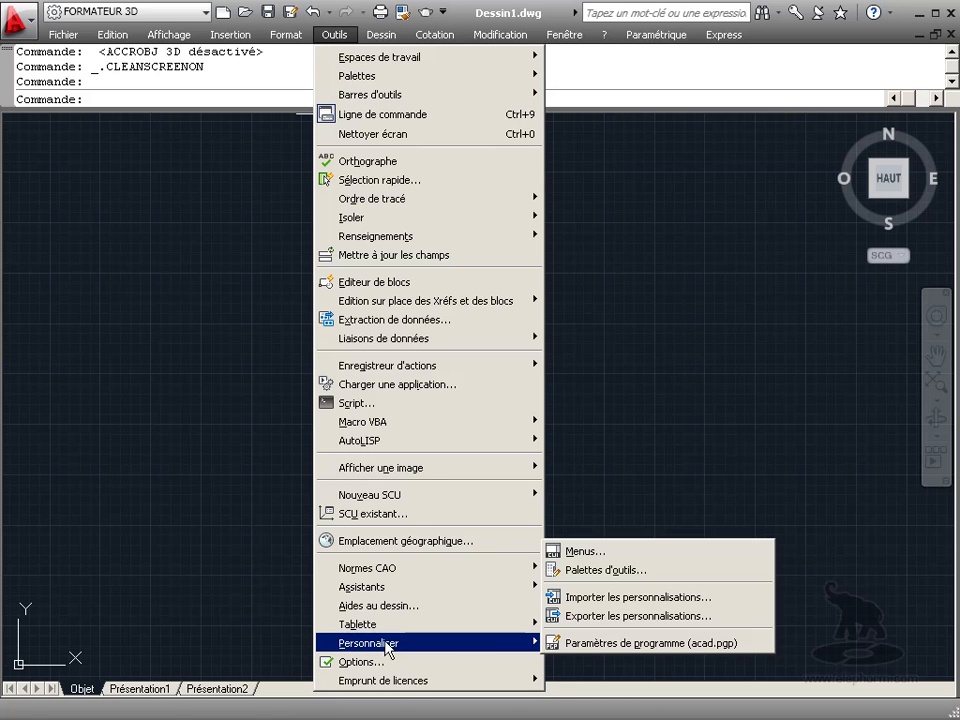
pyautogui.click(609, 643)
pyautogui.moveTo(686, 82); pyautogui.dragTo(462, 20)
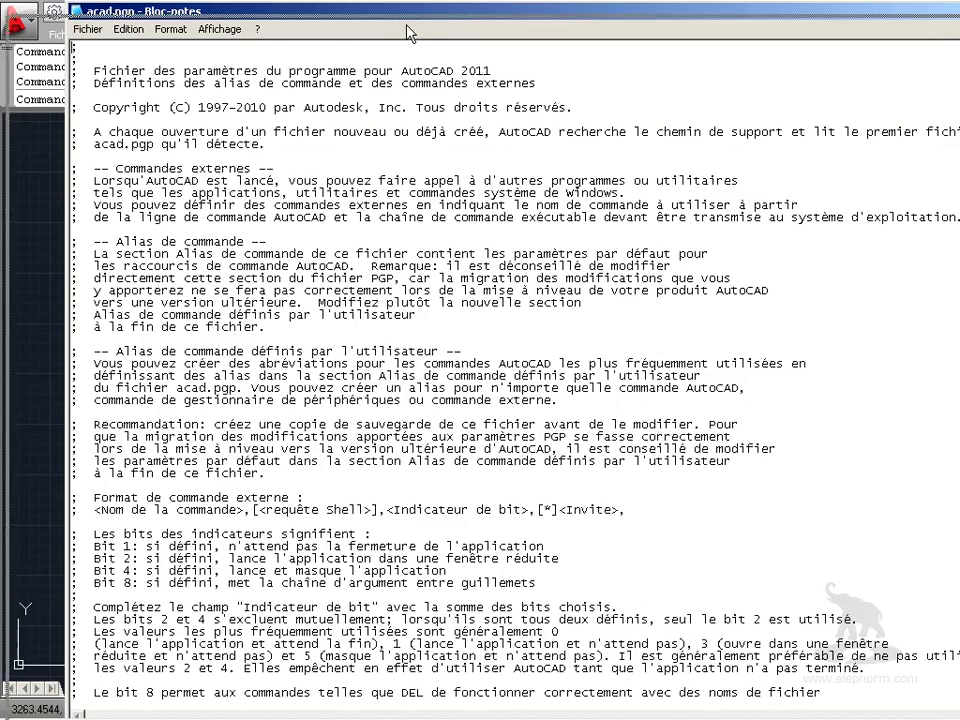
pyautogui.moveTo(470, 11); pyautogui.dragTo(423, 50)
# Read through acad.pgp from the external command definitions to the command aliases beginning with J and L.
pyautogui.scroll(-20, 667, 175)
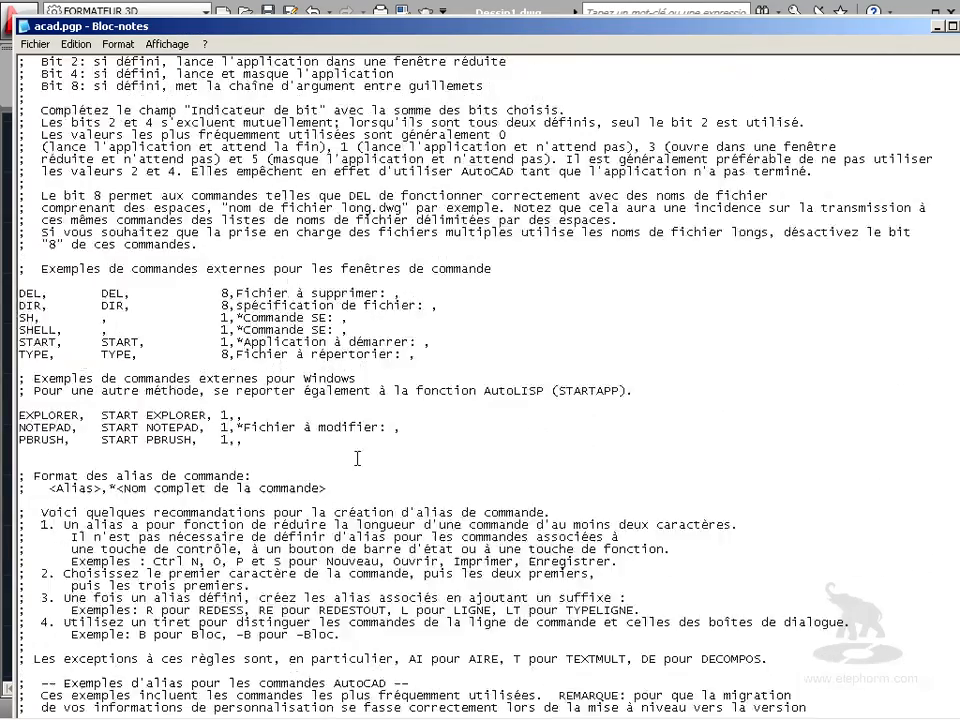
pyautogui.scroll(-2, 319, 453)
pyautogui.moveTo(20, 216); pyautogui.dragTo(176, 549)
pyautogui.scroll(-17, 231, 466)
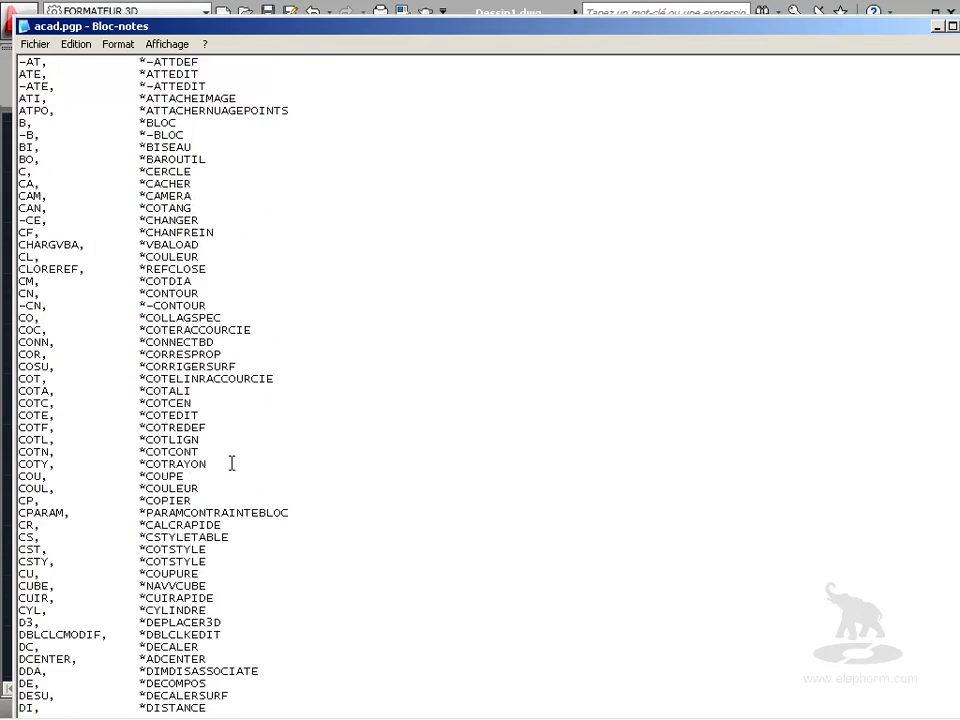
pyautogui.scroll(-20, 231, 465)
pyautogui.scroll(-4, 232, 456)
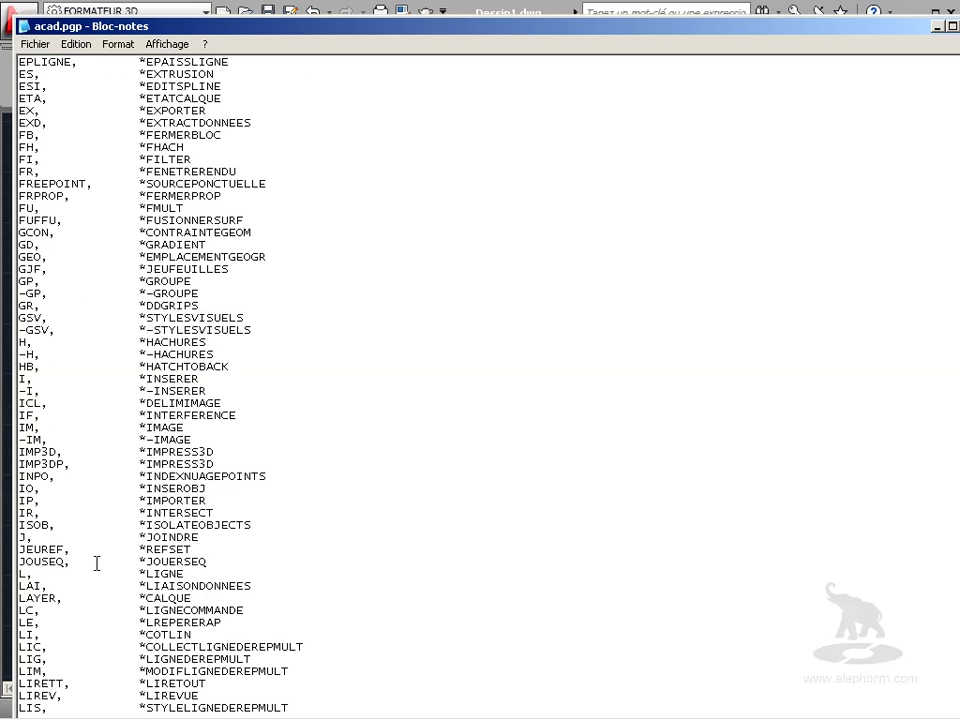
# Highlight the J alias line in acad.pgp and its full command name JOINDRE.
pyautogui.moveTo(200, 537); pyautogui.dragTo(20, 533)
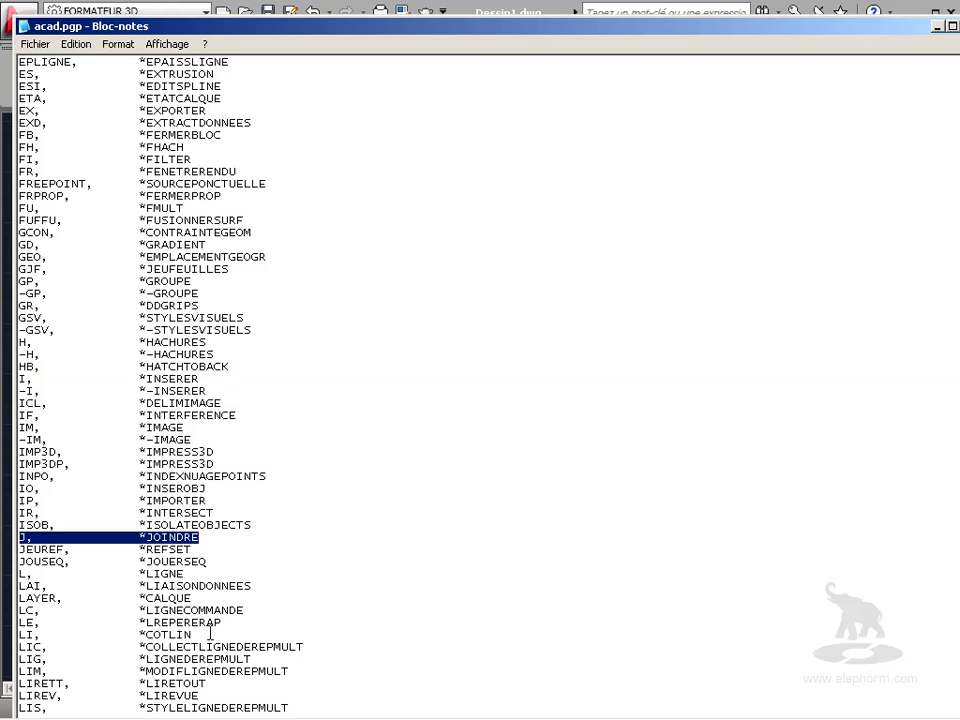
pyautogui.scroll(-2, 205, 608)
pyautogui.click(150, 463)
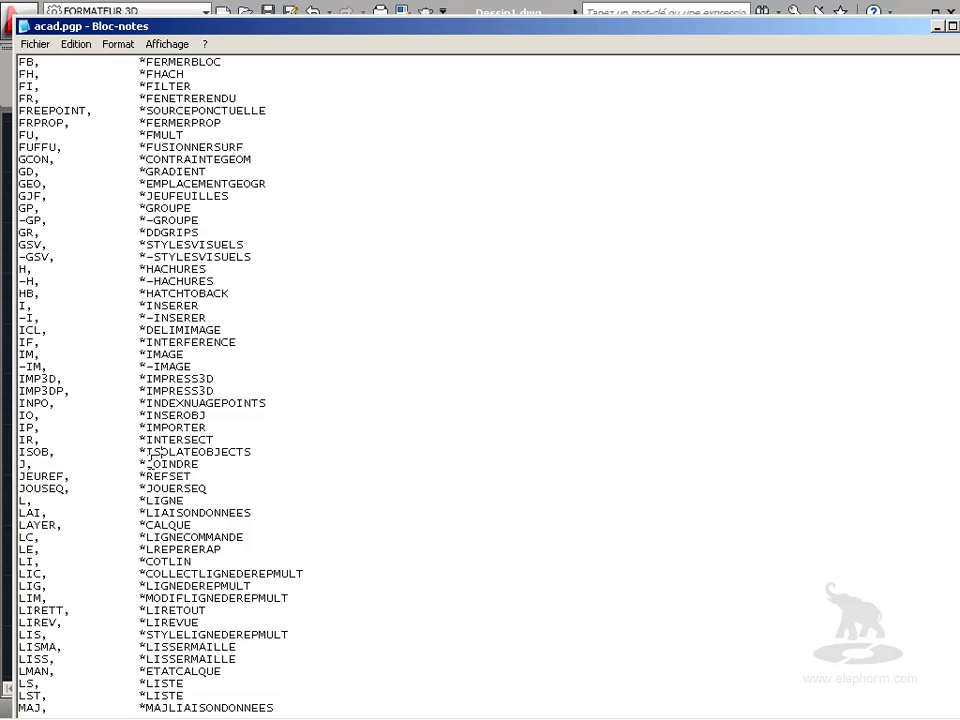
pyautogui.moveTo(148, 463); pyautogui.dragTo(199, 464)
# Browse the rest of the alias list in acad.pgp and return to the aliases beginning with C.
pyautogui.scroll(-15, 175, 535)
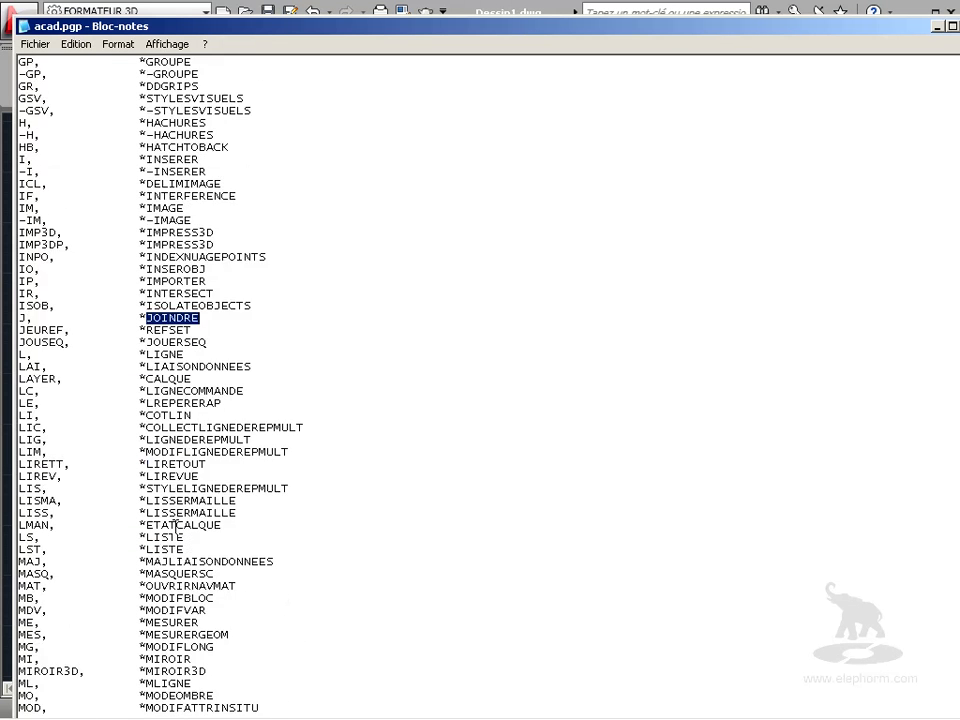
pyautogui.scroll(5, 133, 530)
pyautogui.scroll(20, 133, 530)
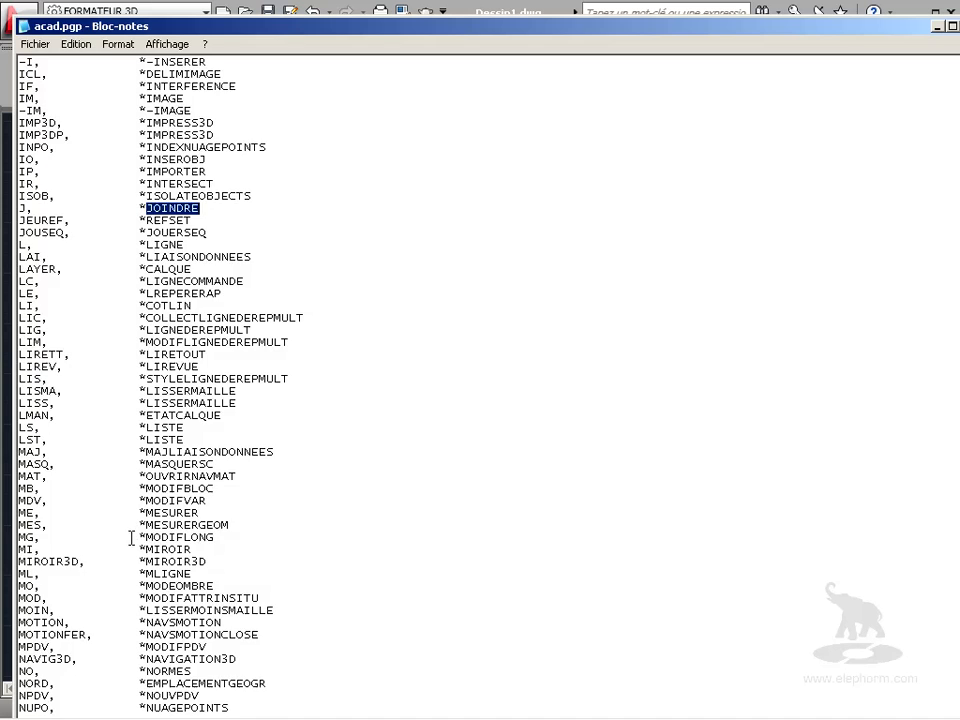
pyautogui.scroll(3, 124, 539)
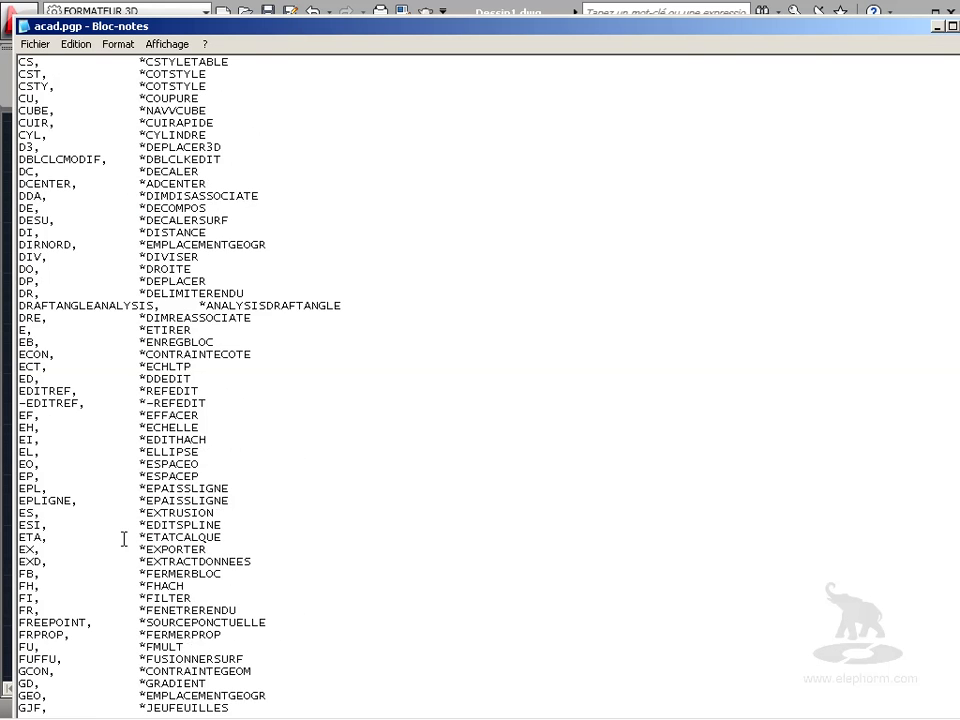
pyautogui.scroll(15, 112, 538)
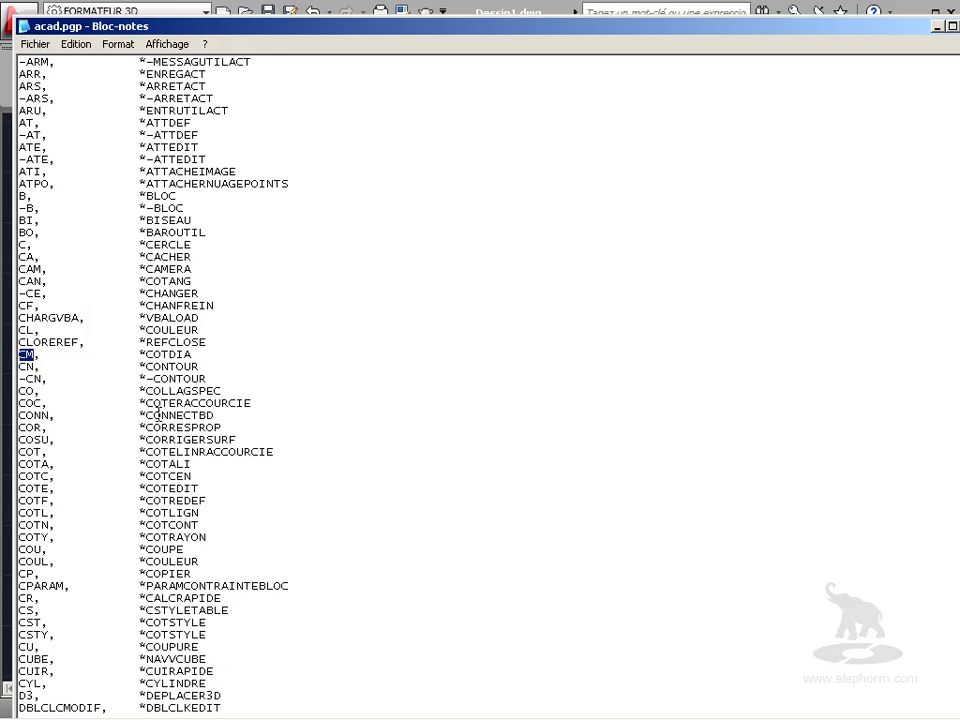
# Look through the command aliases in acad.pgp from 3A to IMP3D and close the file.
pyautogui.scroll(12, 85, 359)
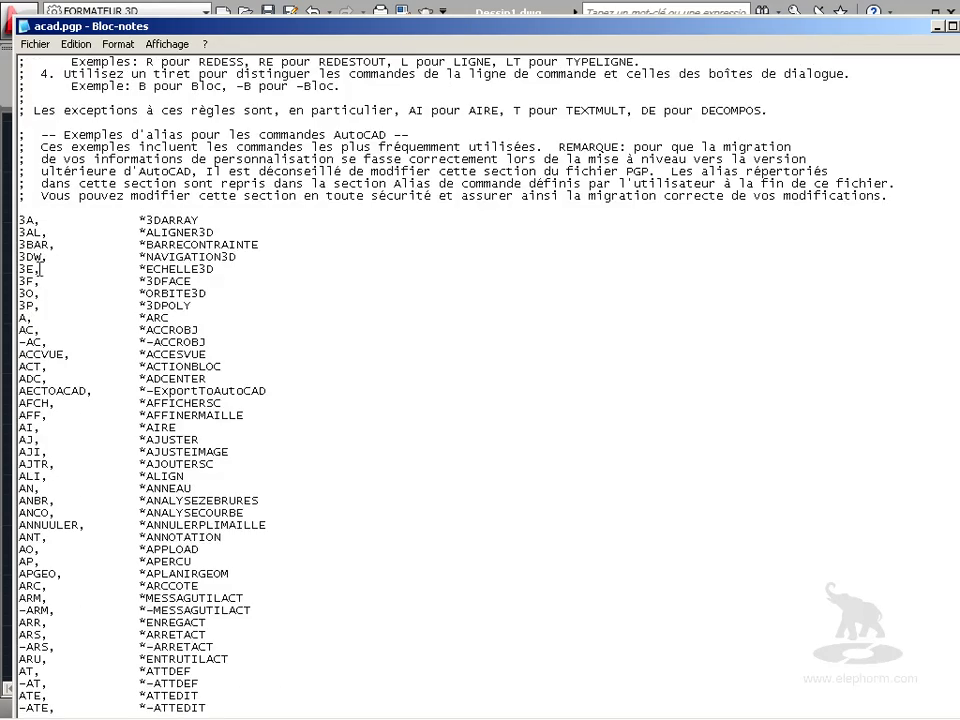
pyautogui.scroll(-20, 42, 350)
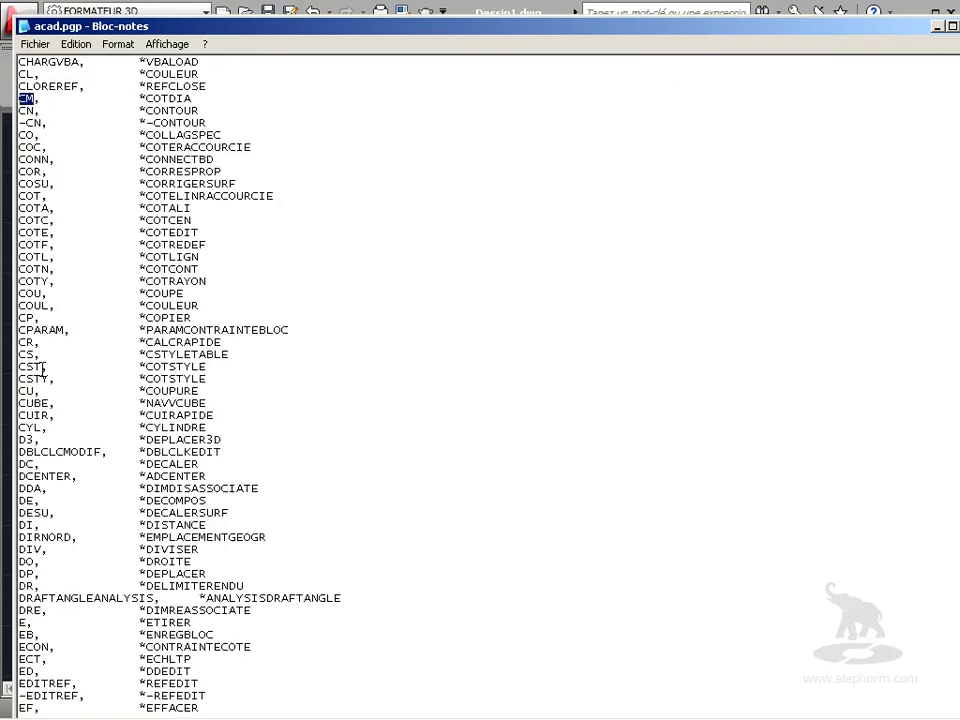
pyautogui.scroll(-7, 47, 401)
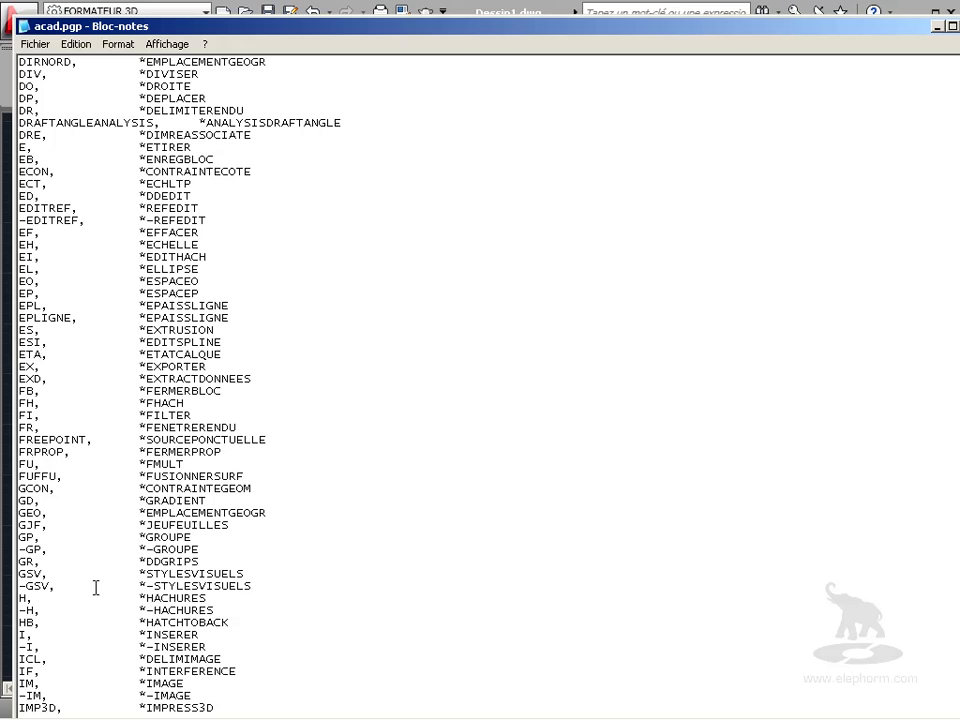
pyautogui.moveTo(464, 38); pyautogui.dragTo(365, 101)
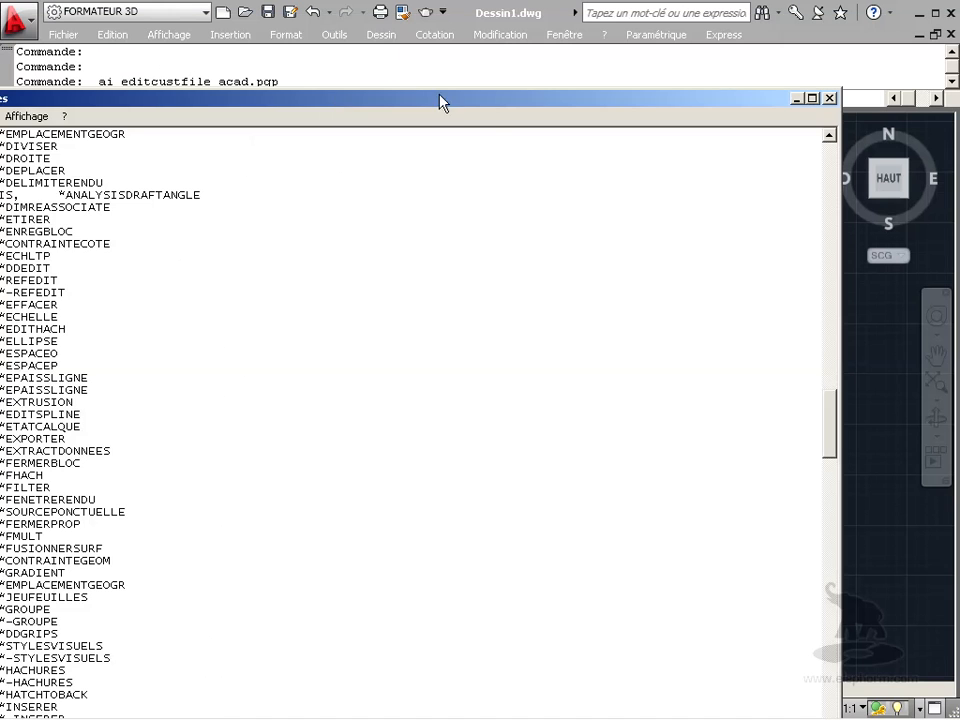
pyautogui.click(829, 99)
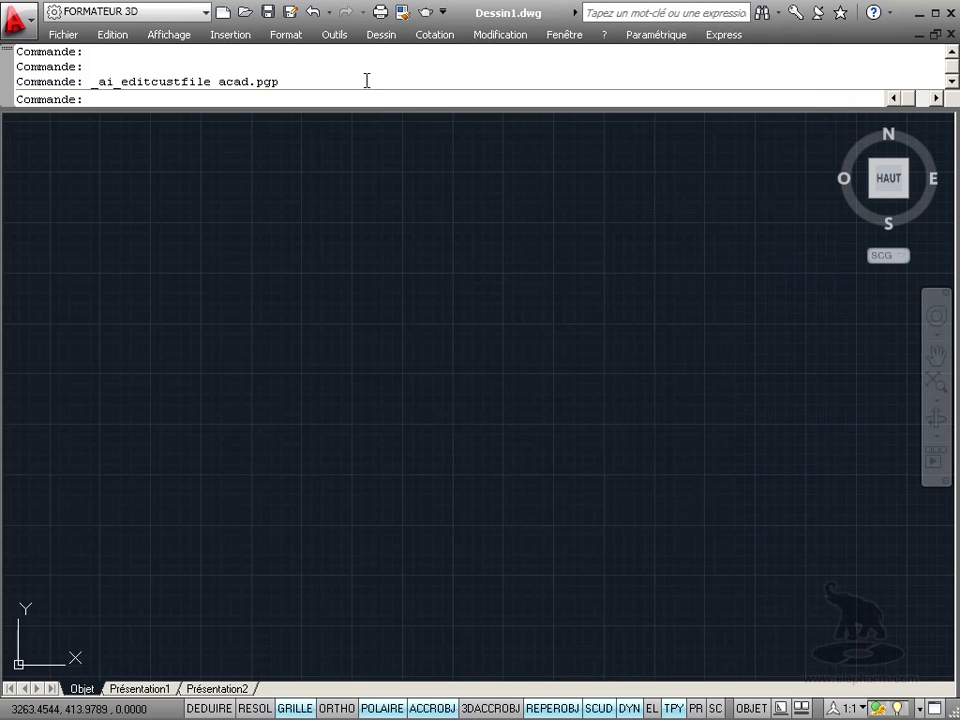
# Reopen the program parameters file acad.pgp from the customisation commands, shift its window and close it again.
pyautogui.click(340, 36)
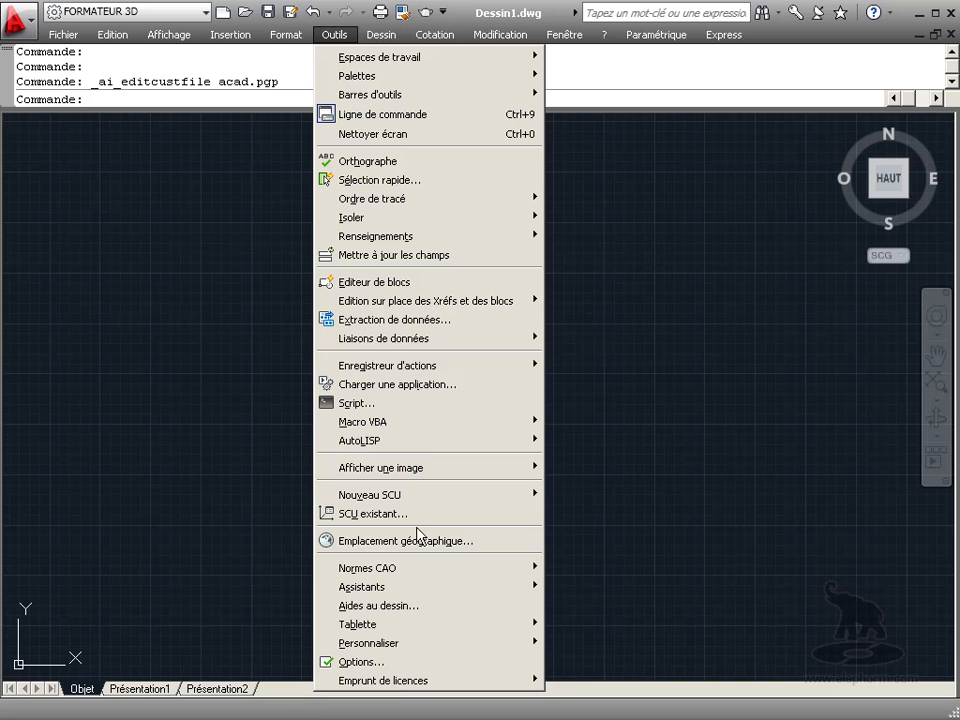
pyautogui.moveTo(427, 644)
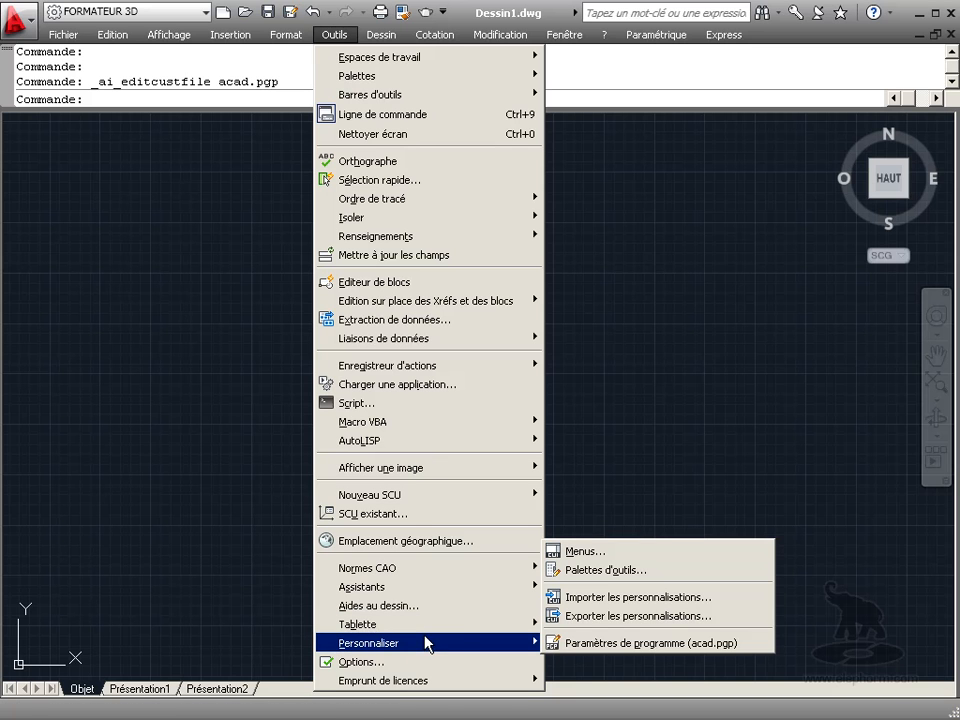
pyautogui.click(588, 644)
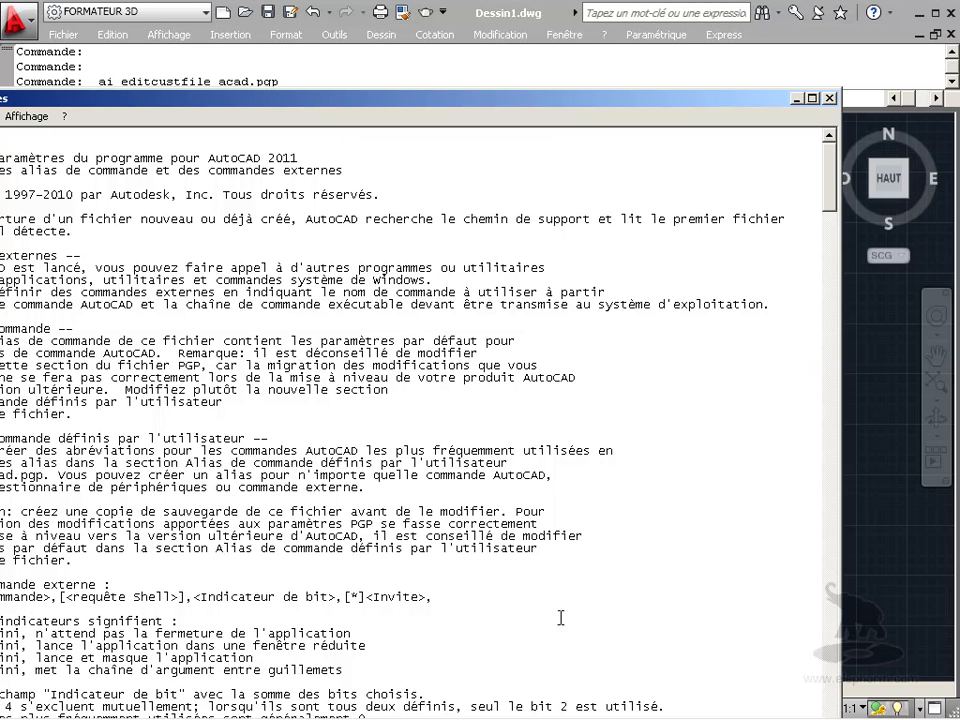
pyautogui.moveTo(740, 95); pyautogui.dragTo(796, 75)
pyautogui.click(886, 78)
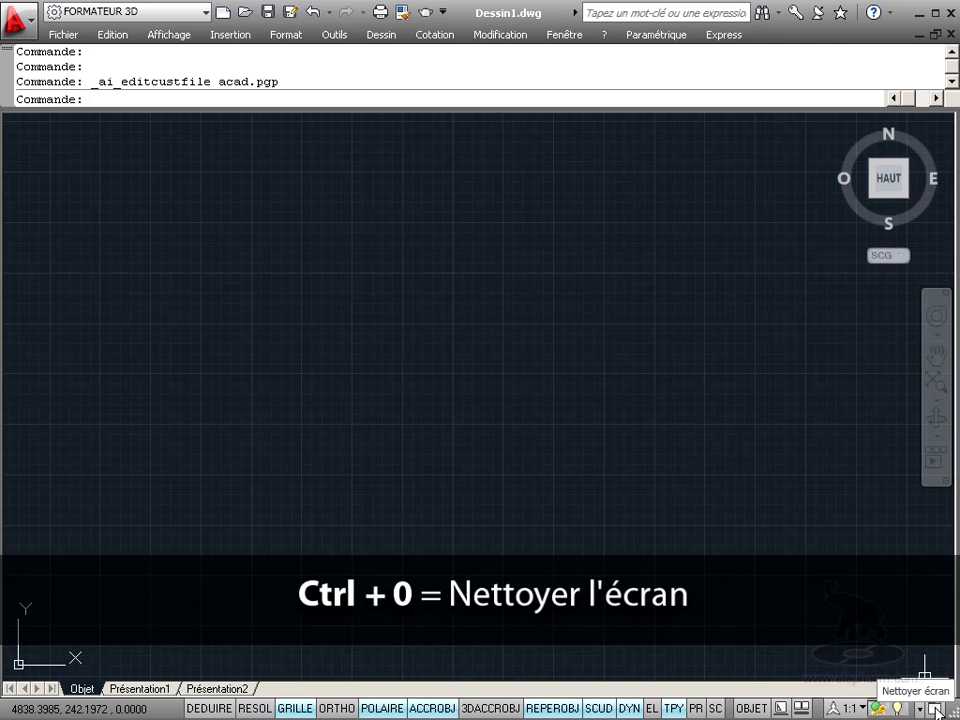
# Turn off the clean screen mode to restore the ribbon and open the Properties palette, moving it clear of the drawing centre.
pyautogui.click(935, 709)
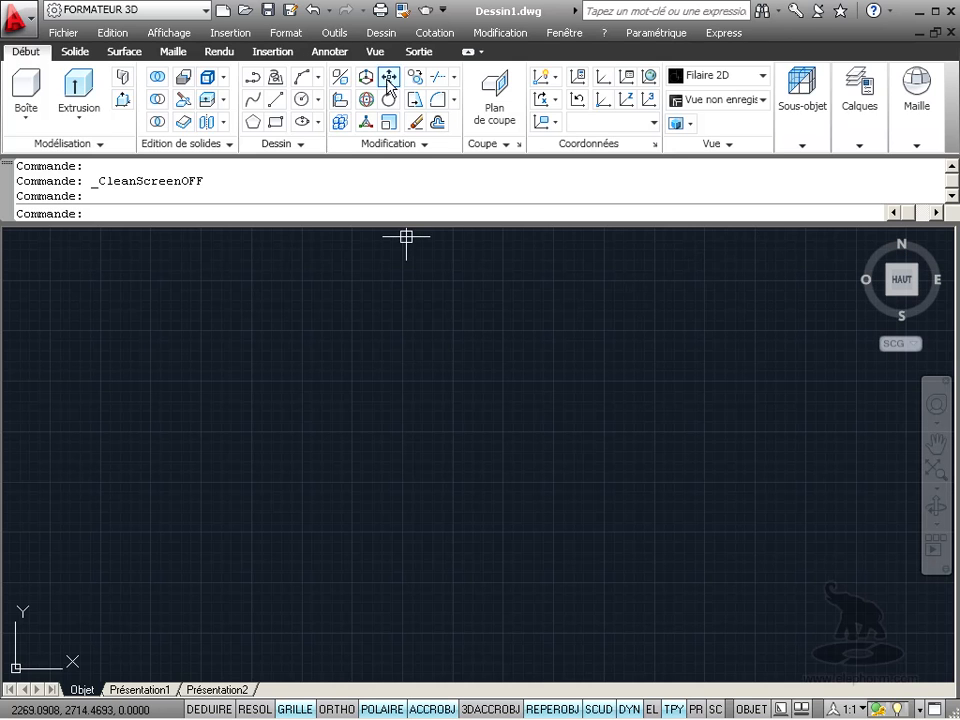
pyautogui.click(335, 35)
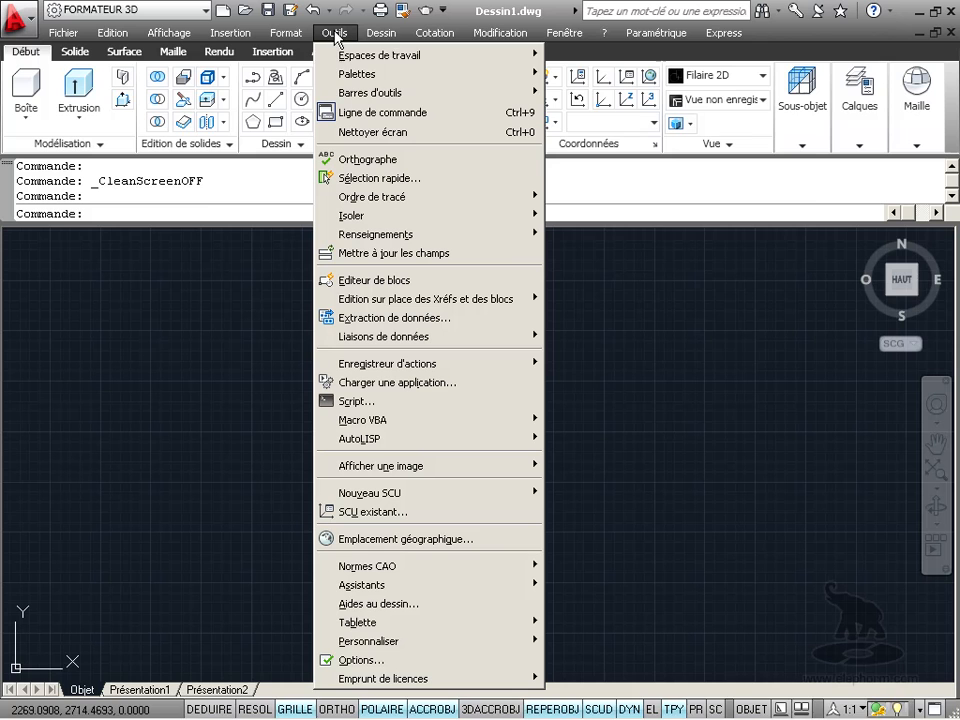
pyautogui.moveTo(404, 76)
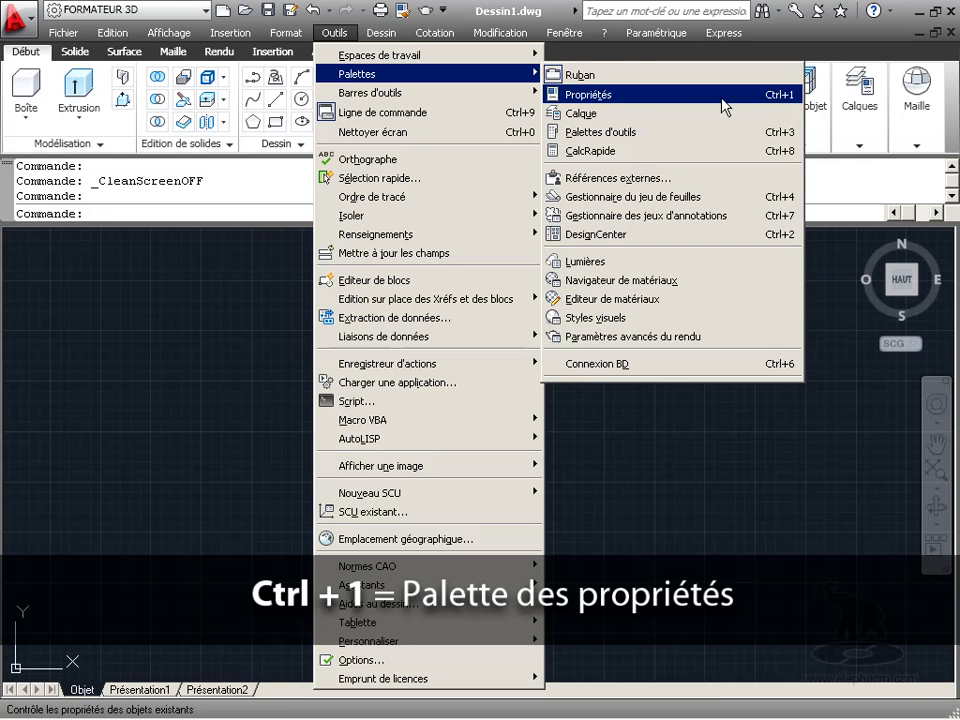
pyautogui.click(647, 96)
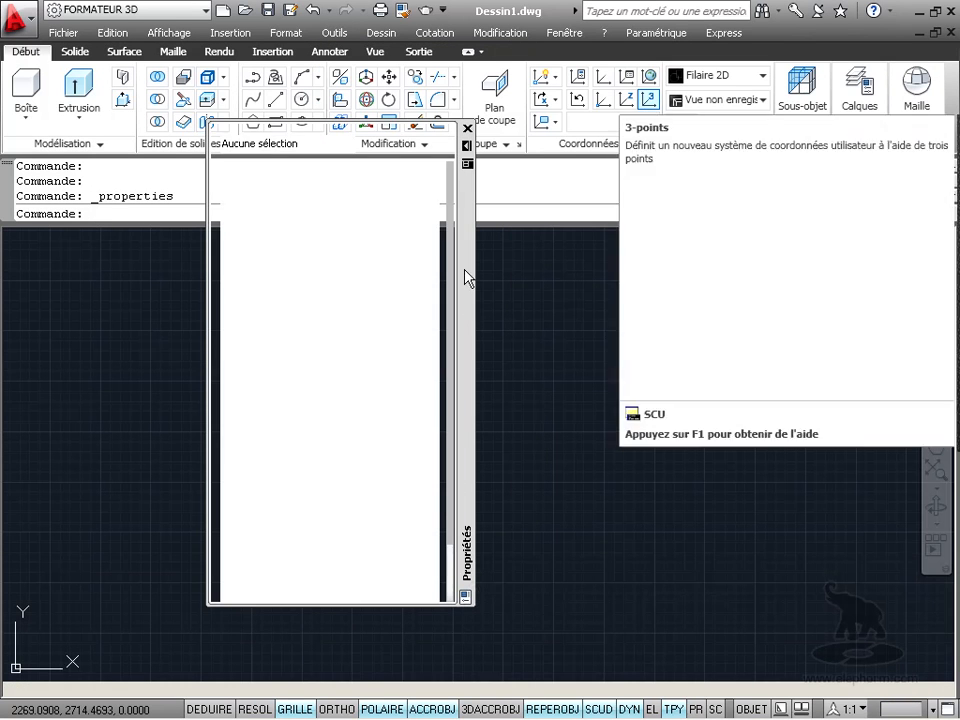
pyautogui.moveTo(469, 252); pyautogui.dragTo(782, 251)
# Draw a circle of about 357 units radius in the drawing area and select it with a crossing window.
pyautogui.click(301, 99)
pyautogui.click(331, 427)
pyautogui.click(376, 485)
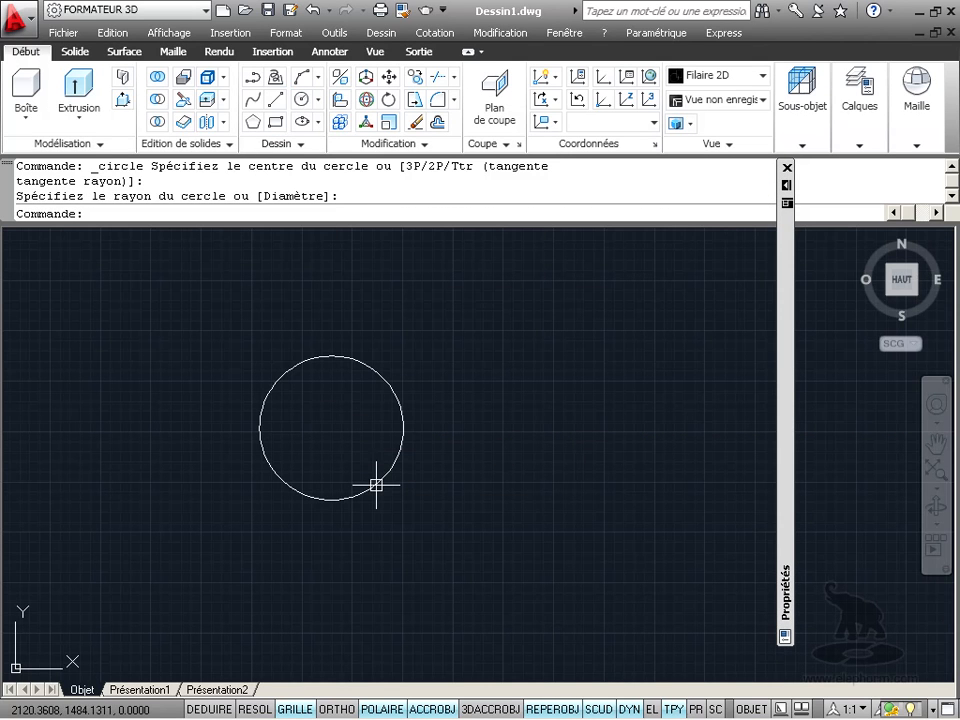
pyautogui.click(392, 561)
pyautogui.click(311, 471)
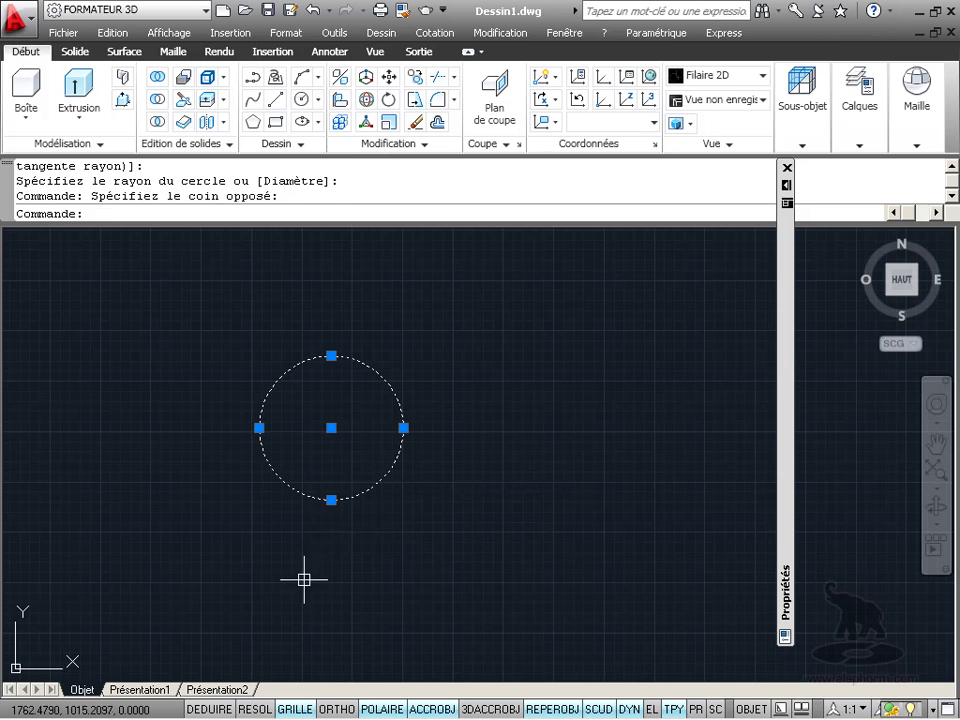
# Review the selected circle's diameter, radius, circumference and area properties, and set its radius to 500.
pyautogui.moveTo(788, 420)
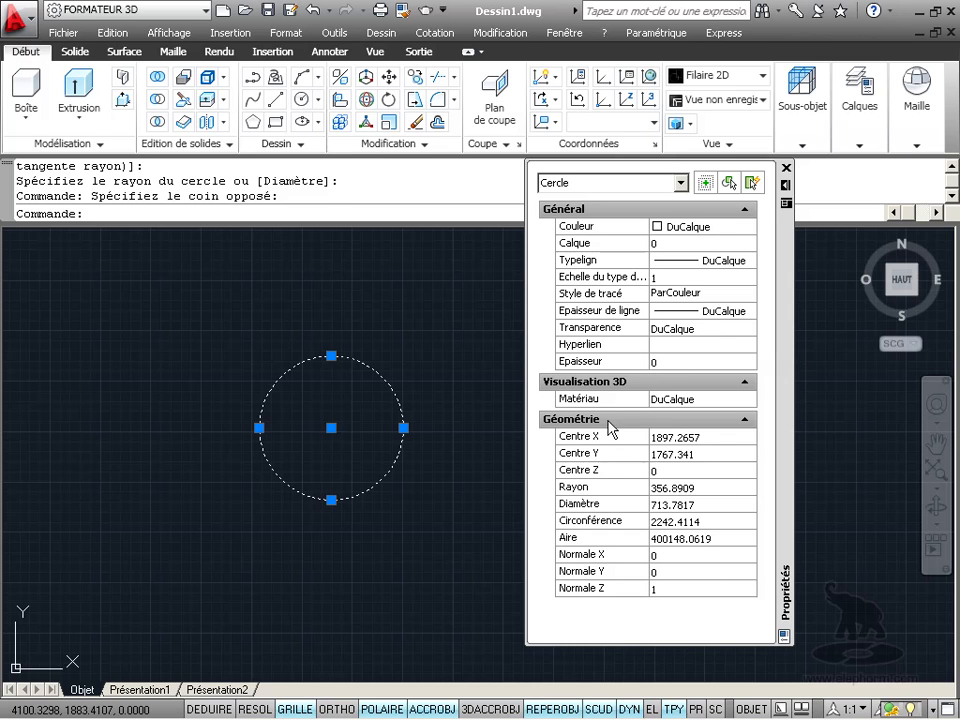
pyautogui.click(690, 506)
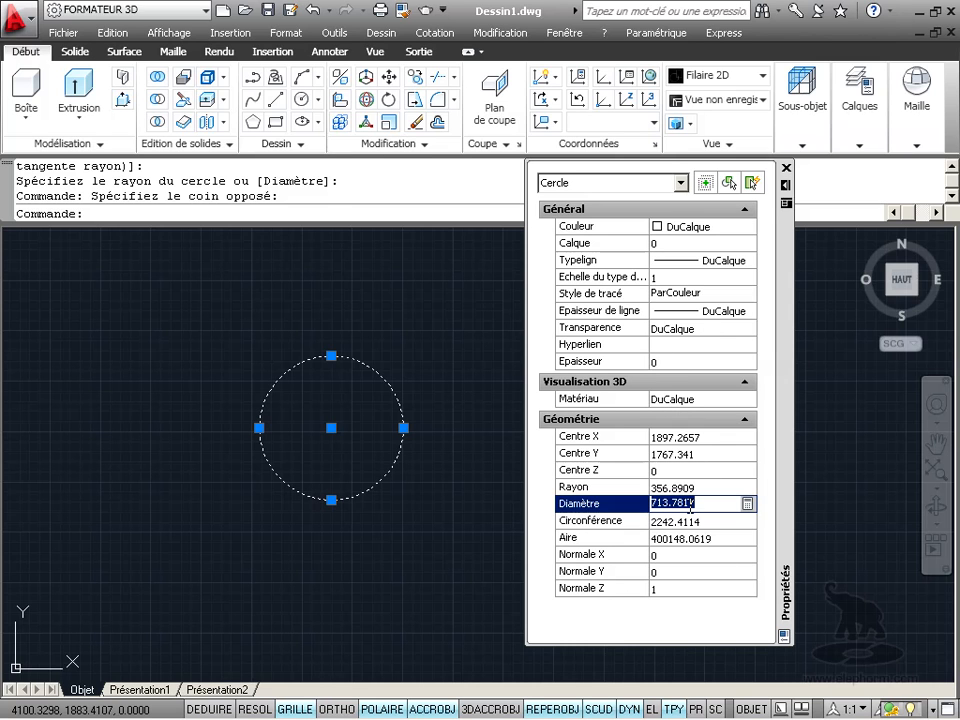
pyautogui.click(684, 488)
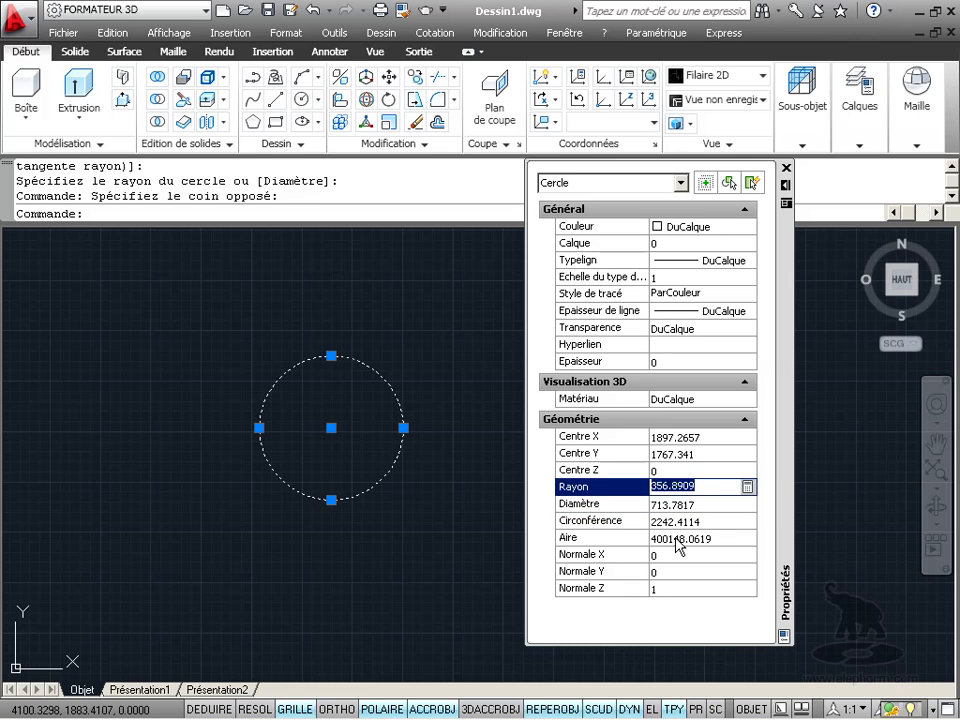
pyautogui.click(678, 521)
pyautogui.click(678, 540)
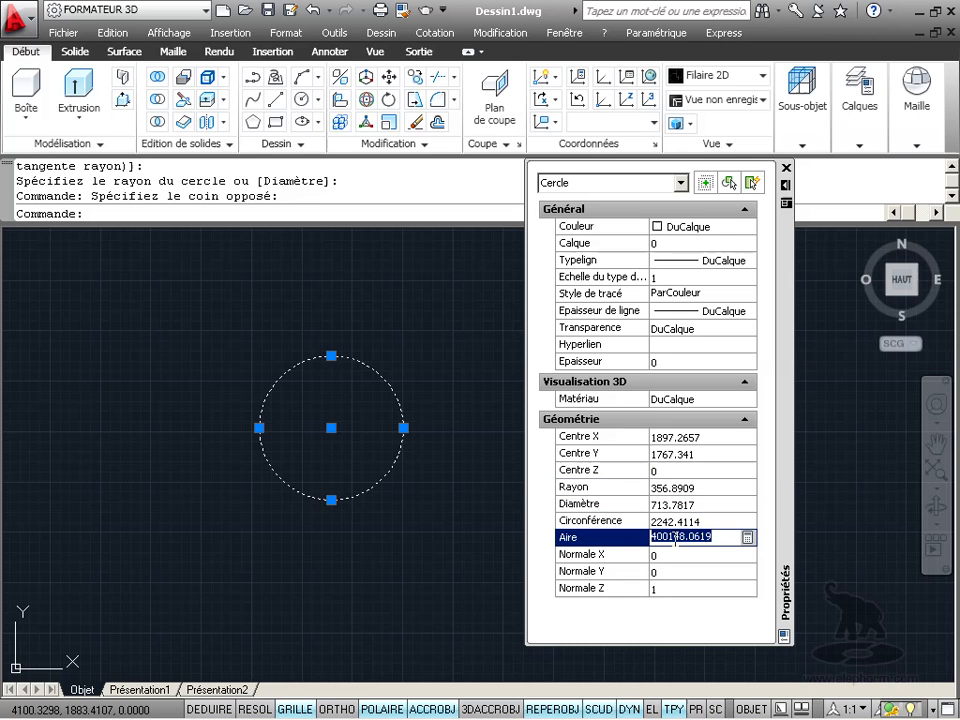
pyautogui.click(665, 503)
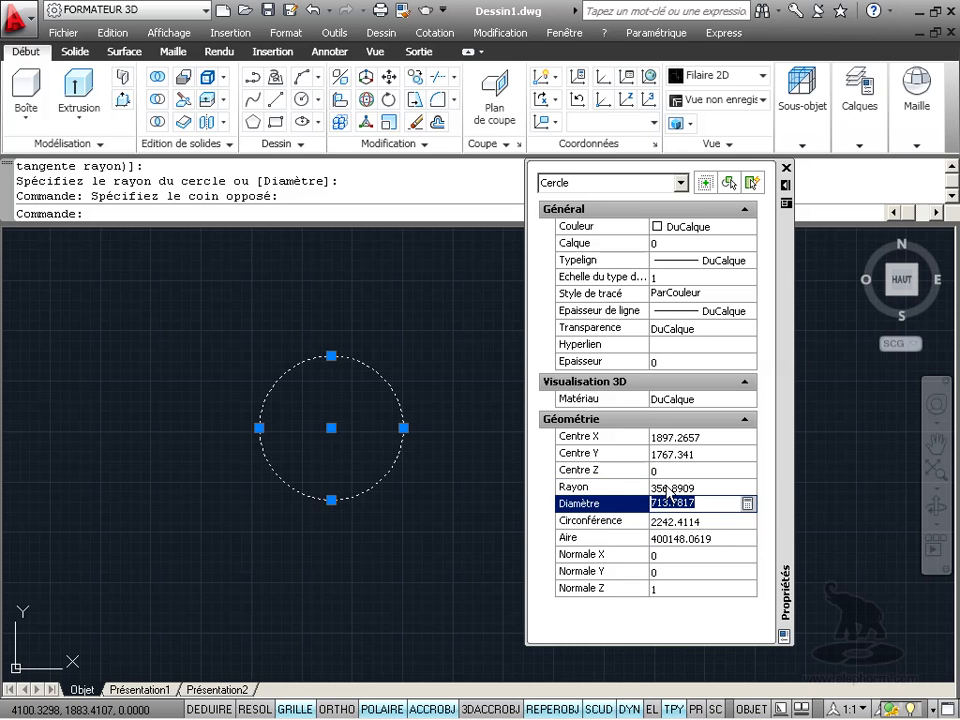
pyautogui.click(667, 487)
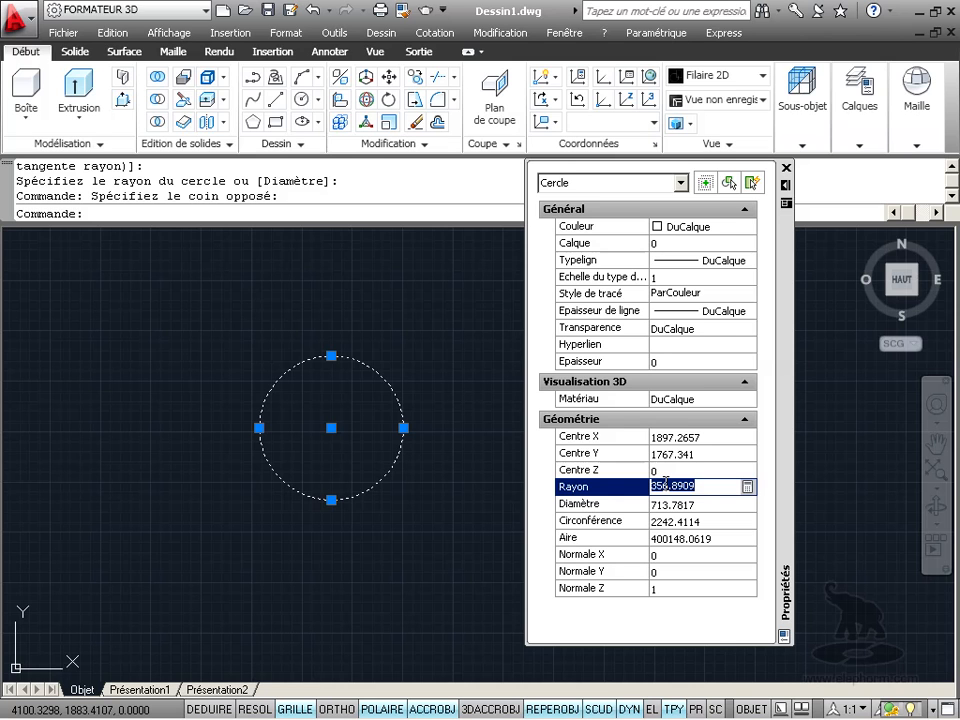
pyautogui.write('500')
pyautogui.click(668, 500)
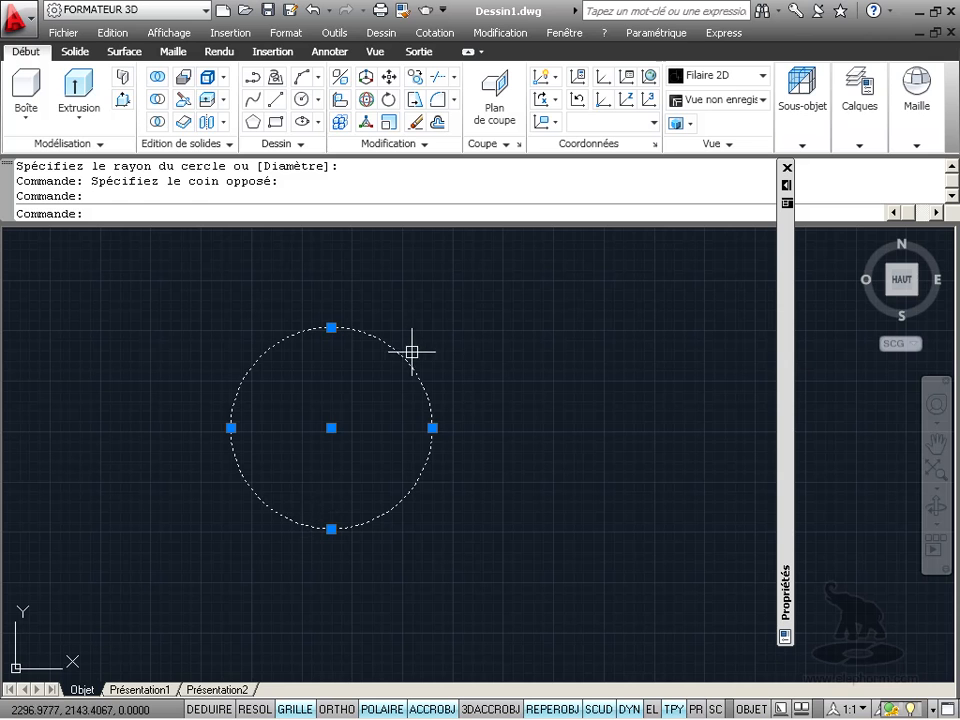
# Move the Properties palette closer to the circle and turn off its automatic hiding.
pyautogui.moveTo(791, 261)
pyautogui.moveTo(790, 262); pyautogui.dragTo(732, 251)
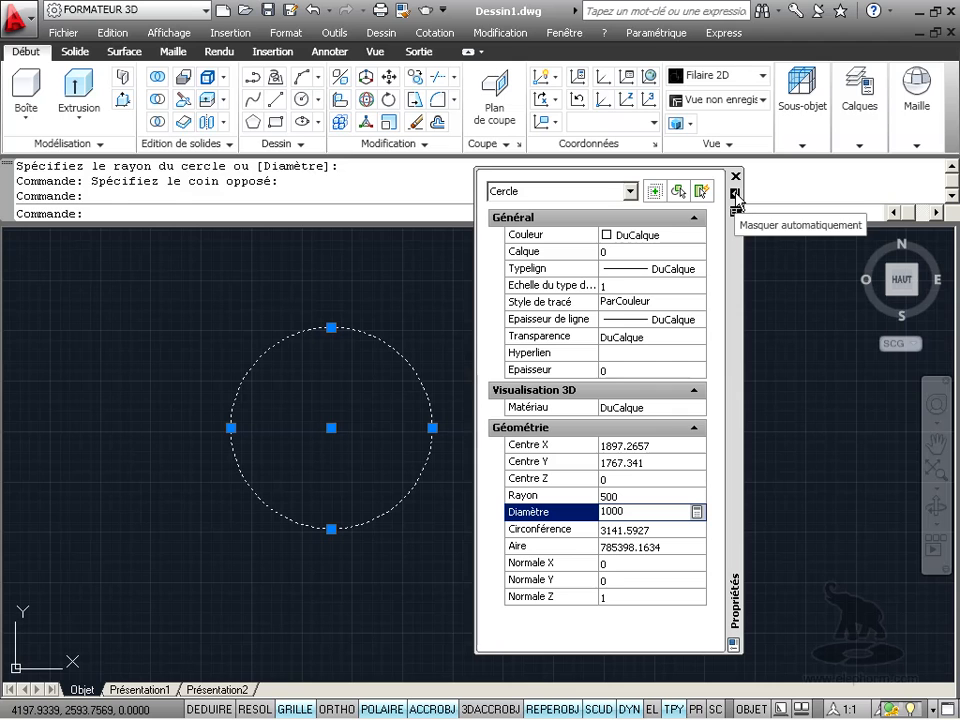
pyautogui.click(735, 194)
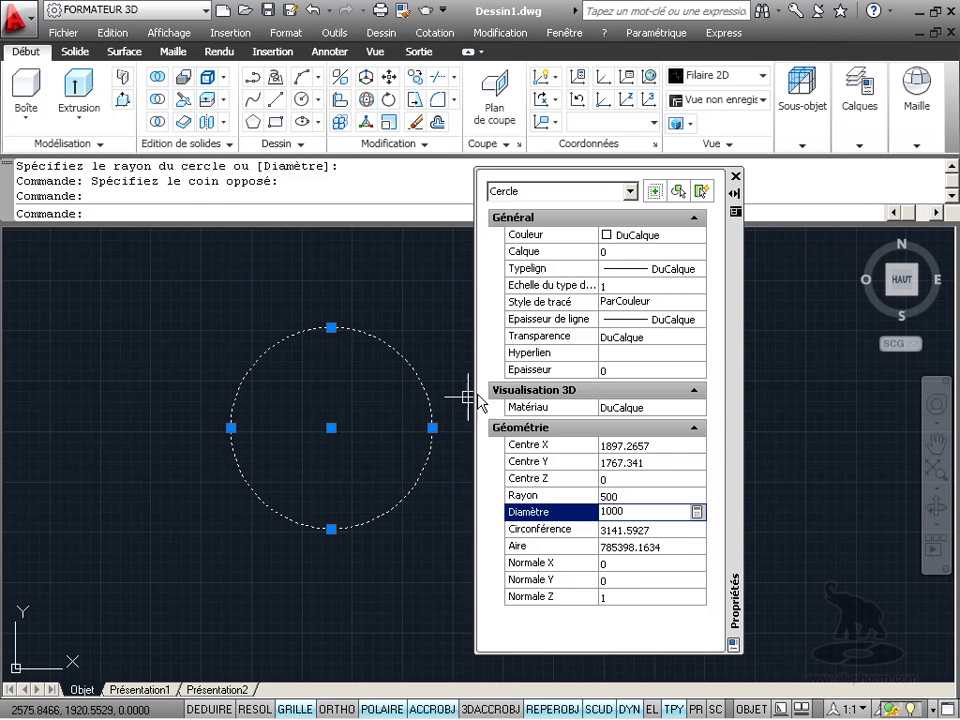
# Dock the Properties palette fully open along the right edge of the drawing area and narrow it.
pyautogui.moveTo(733, 258); pyautogui.dragTo(958, 326)
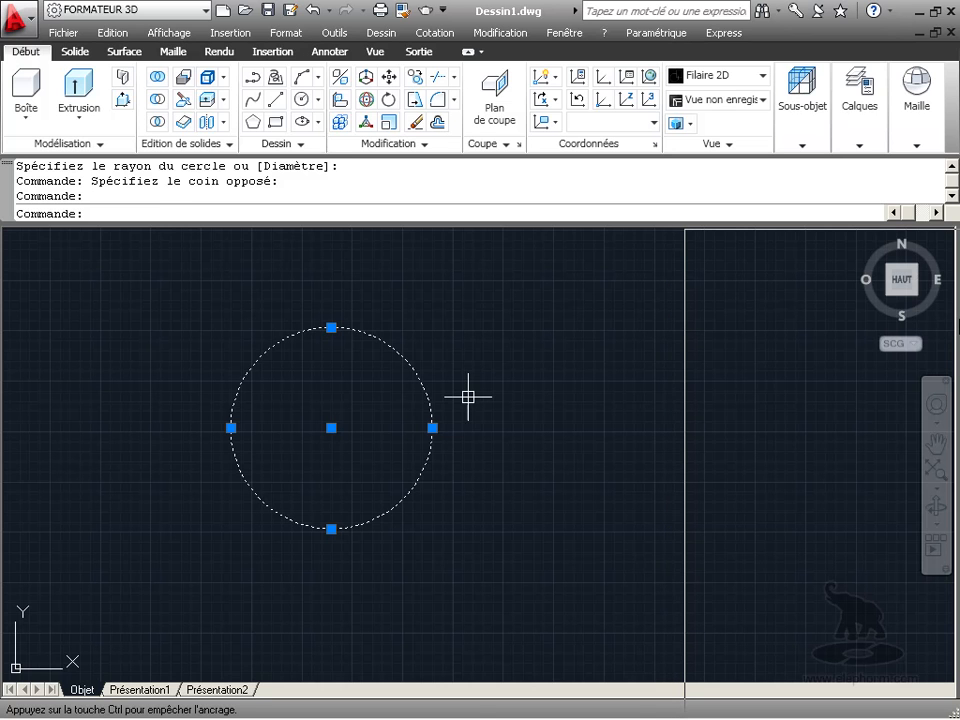
pyautogui.moveTo(958, 326); pyautogui.dragTo(958, 330)
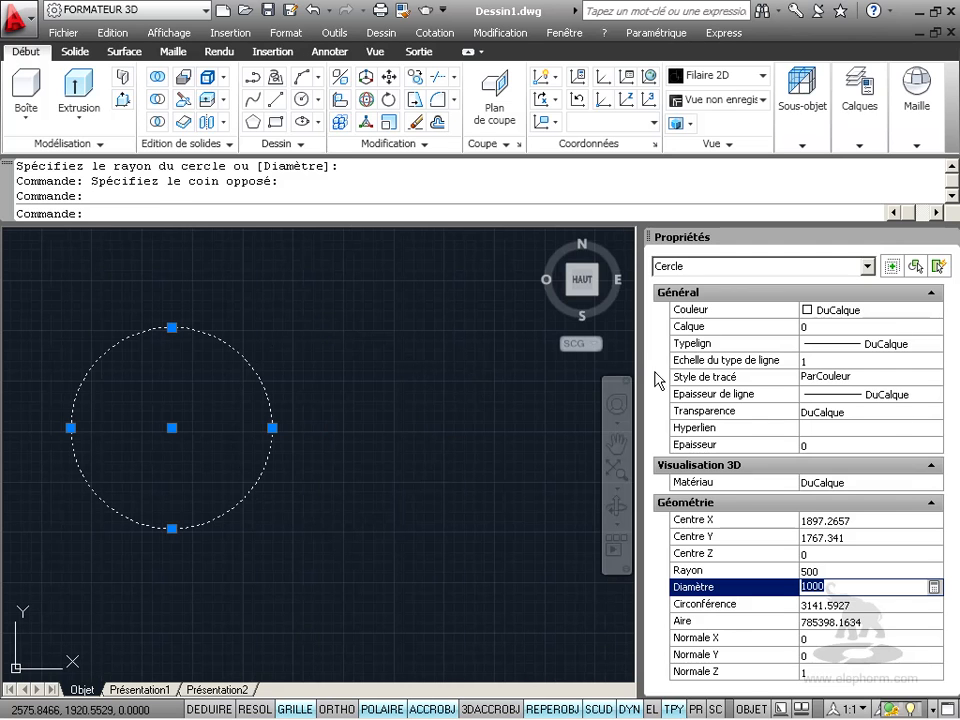
pyautogui.moveTo(640, 343); pyautogui.dragTo(737, 343)
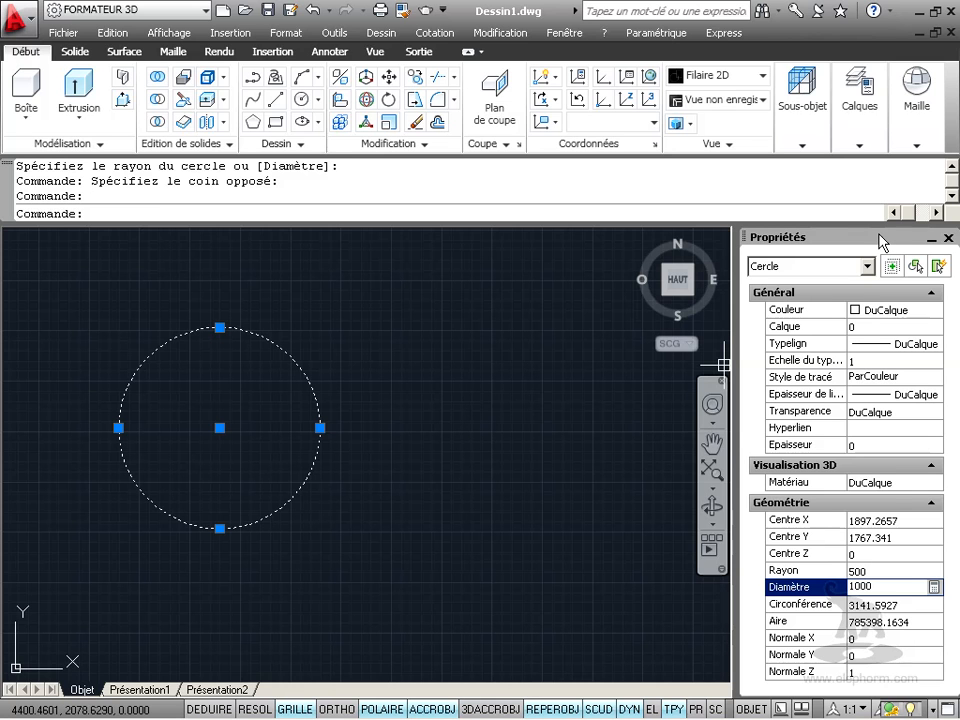
# Undock the Properties palette and anchor it as a collapsed strip with the Ancrage à droite option.
pyautogui.moveTo(881, 240)
pyautogui.mouseDown()
pyautogui.moveTo(596, 221)
pyautogui.moveTo(465, 160)
pyautogui.mouseUp()
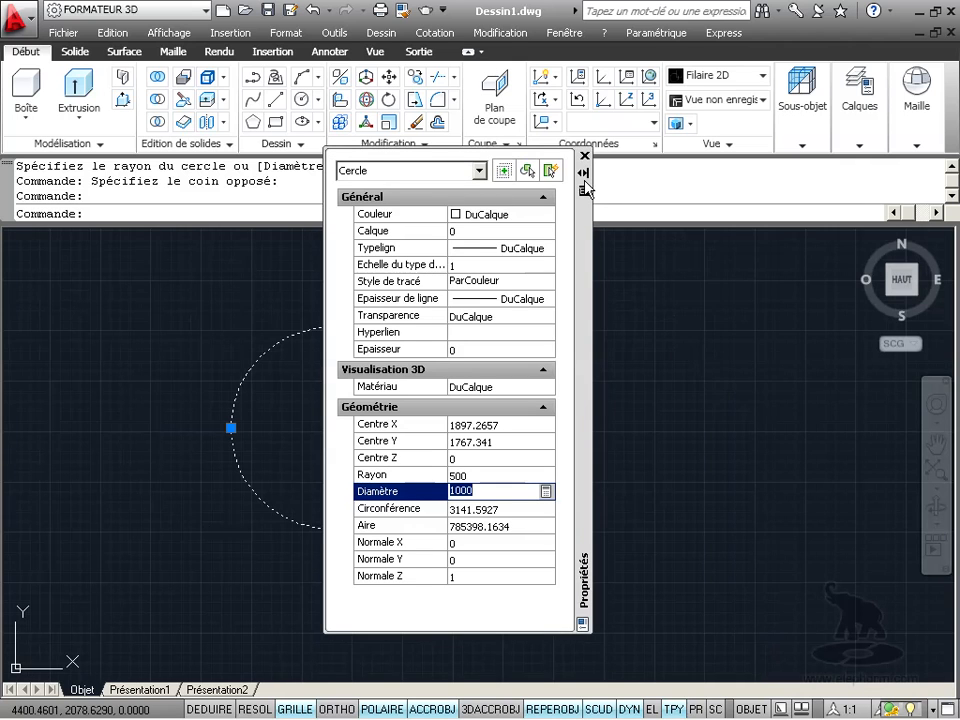
pyautogui.click(583, 358)
pyautogui.rightClick(586, 305)
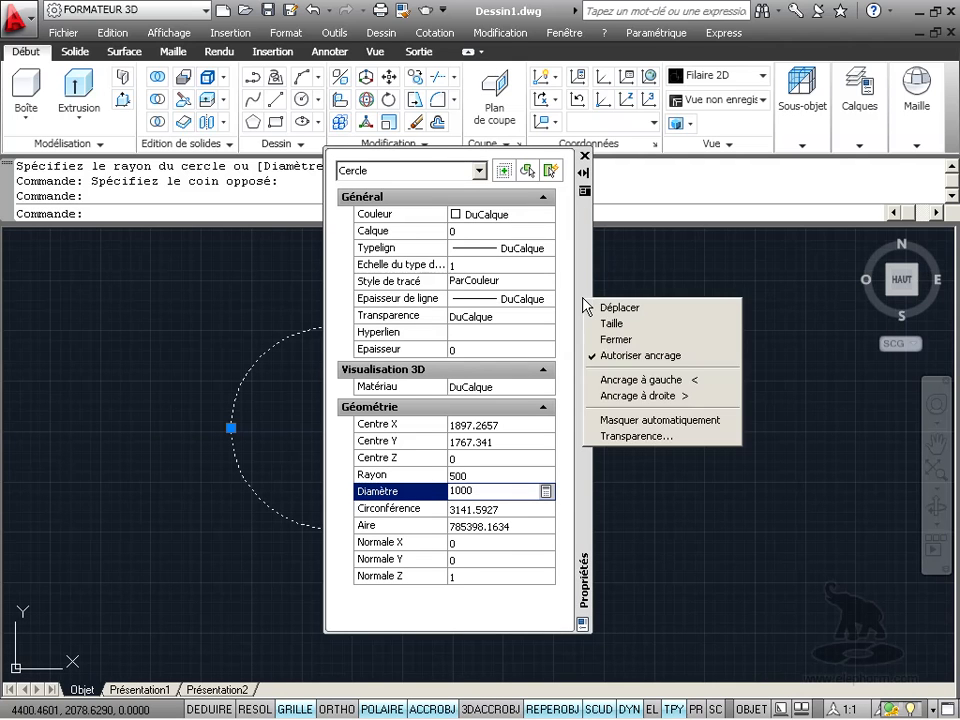
pyautogui.click(615, 400)
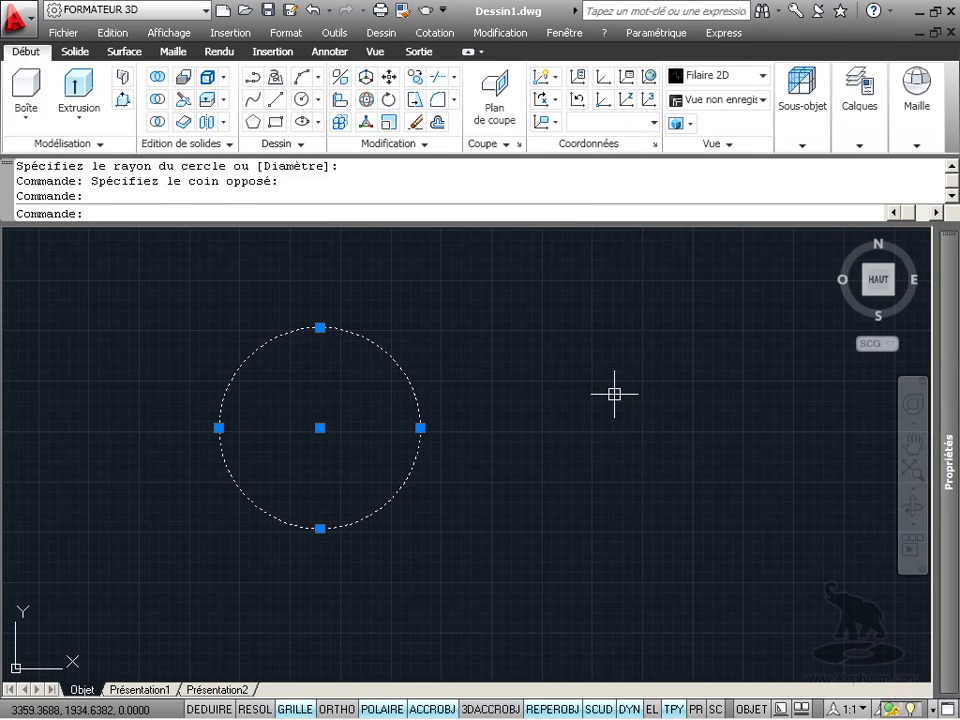
pyautogui.moveTo(945, 354)
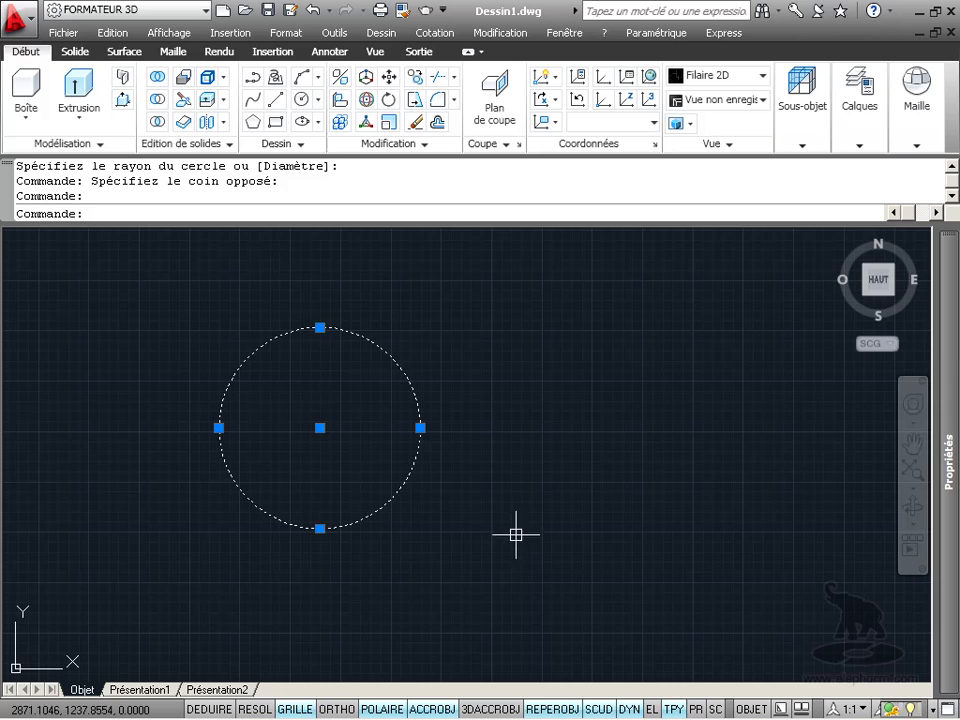
# Erase the selected circle from the drawing.
pyautogui.press('Delete')
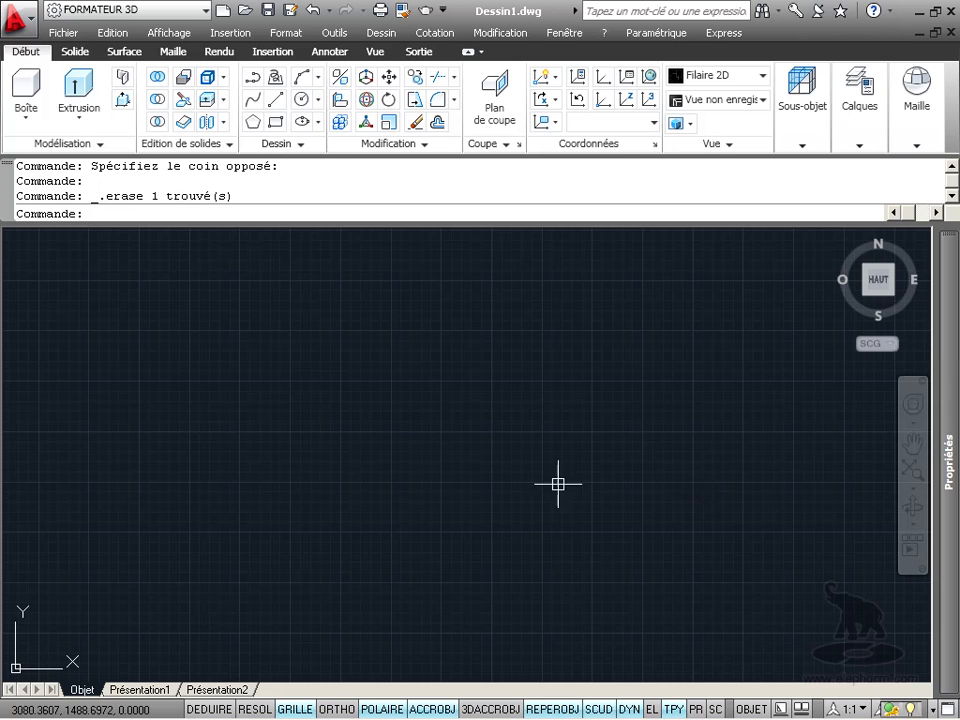